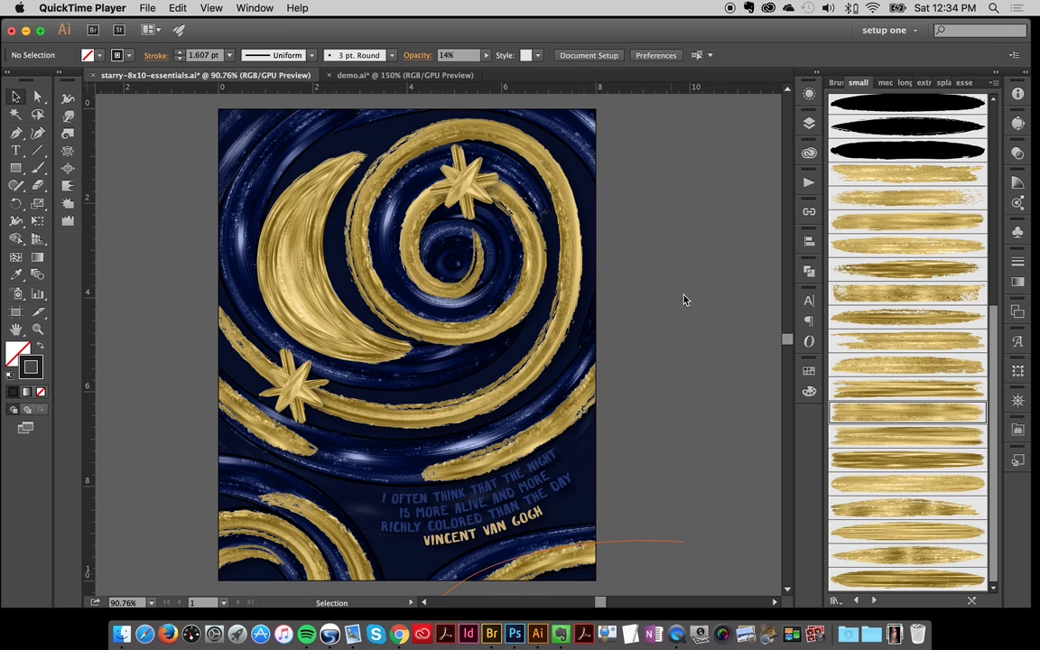
Step: Select all poster paths and apply the Default graphic style, leaving plain thin white lines
click(679, 299)
key(super+a)
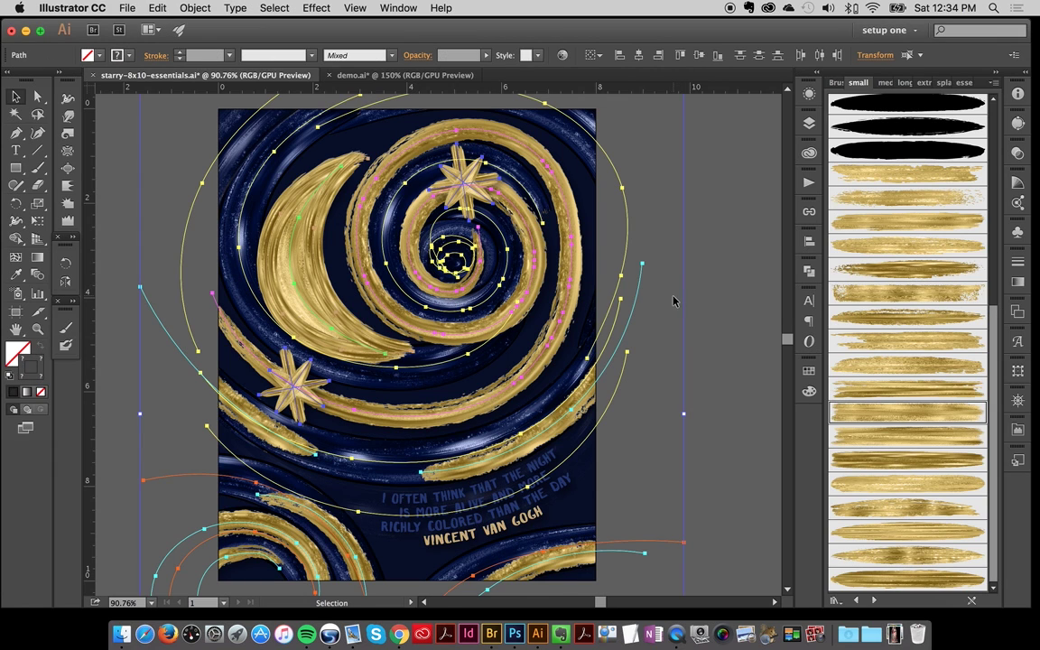
click(1017, 461)
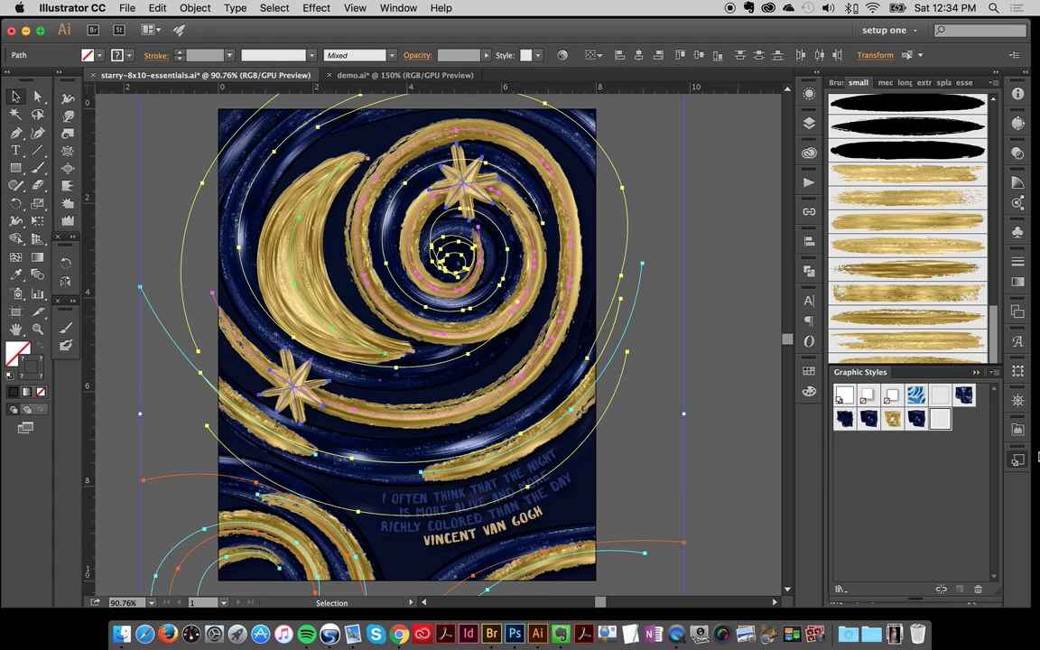
click(940, 418)
click(1018, 462)
click(650, 333)
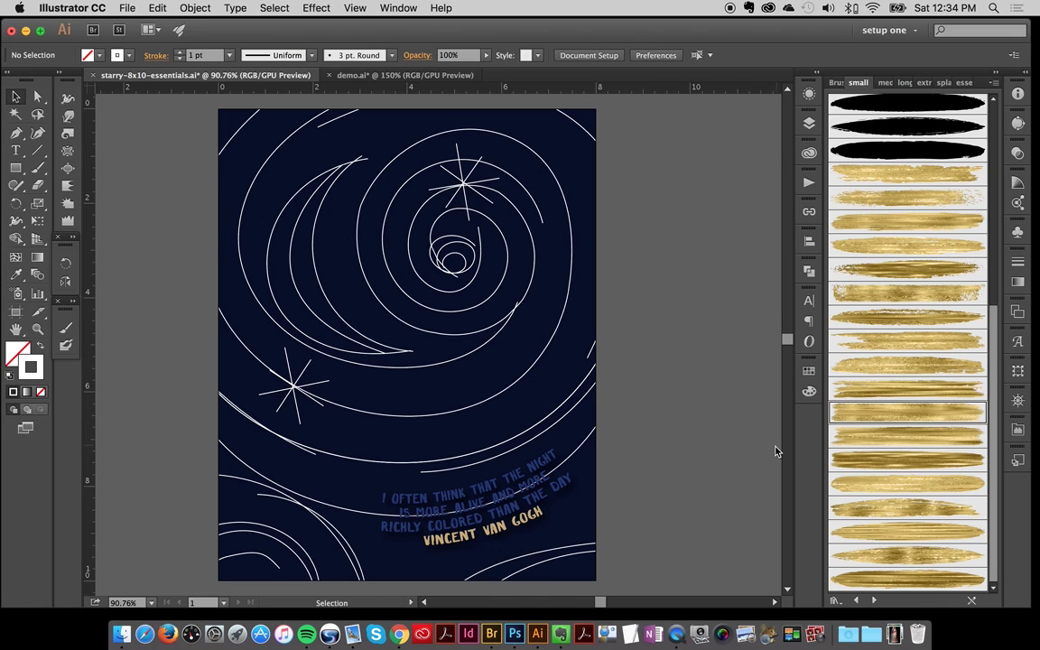
Step: In demo.ai, paint a test arc with the first small gold brush, then undo it
click(394, 75)
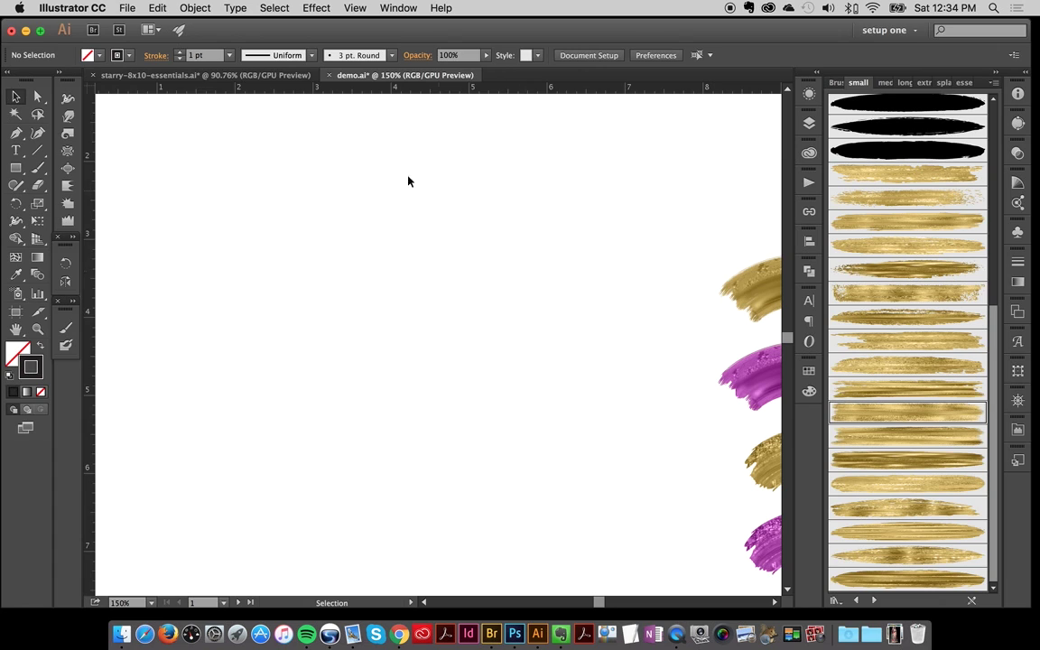
click(37, 168)
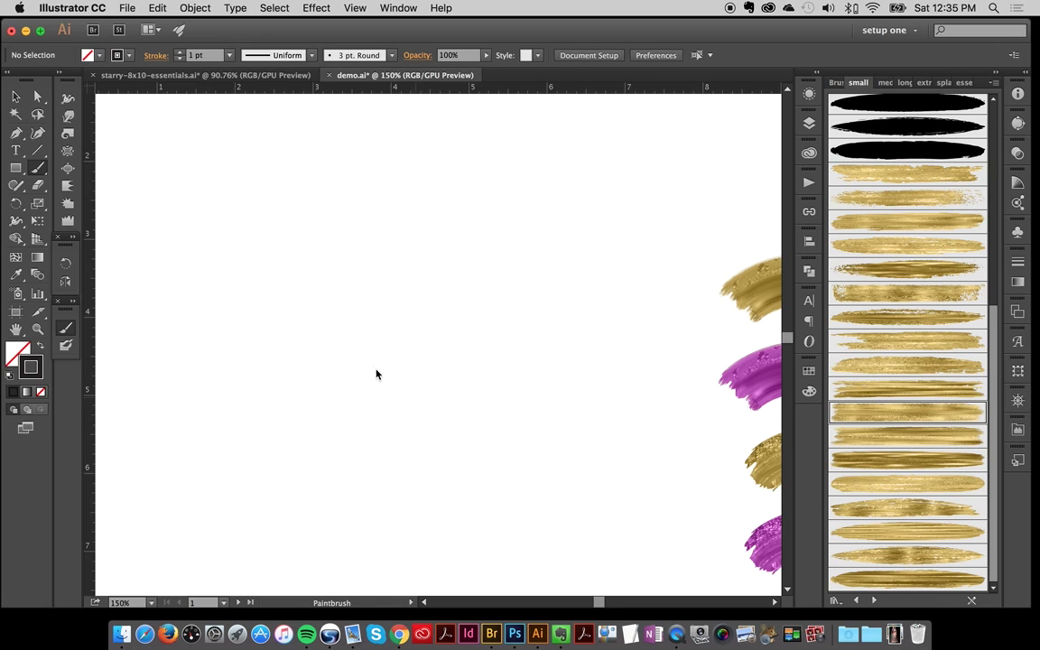
click(15, 96)
click(37, 168)
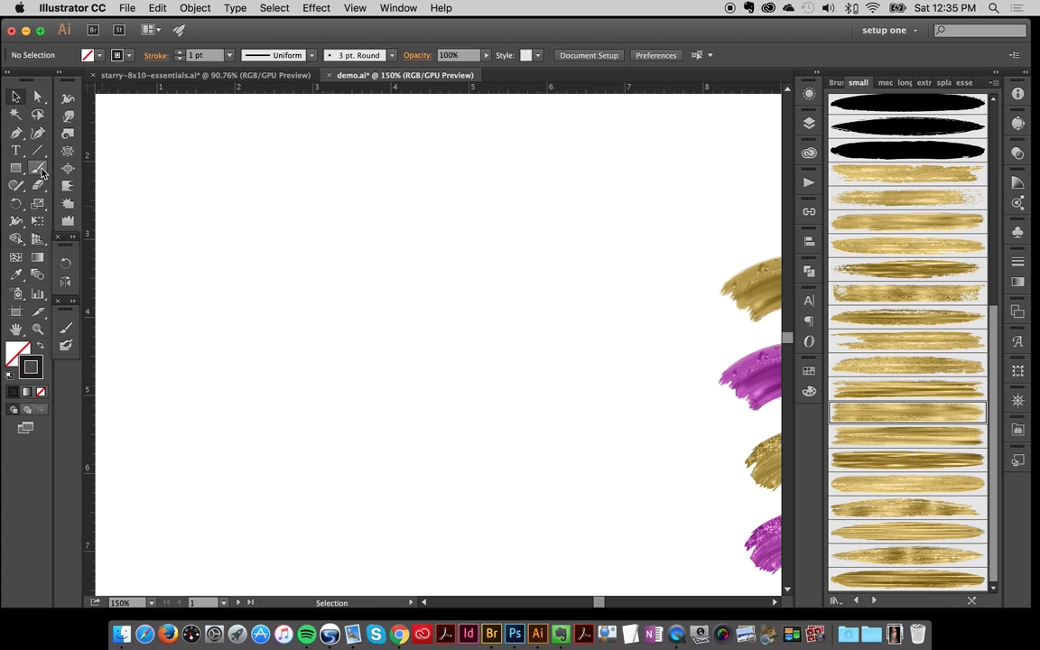
click(873, 175)
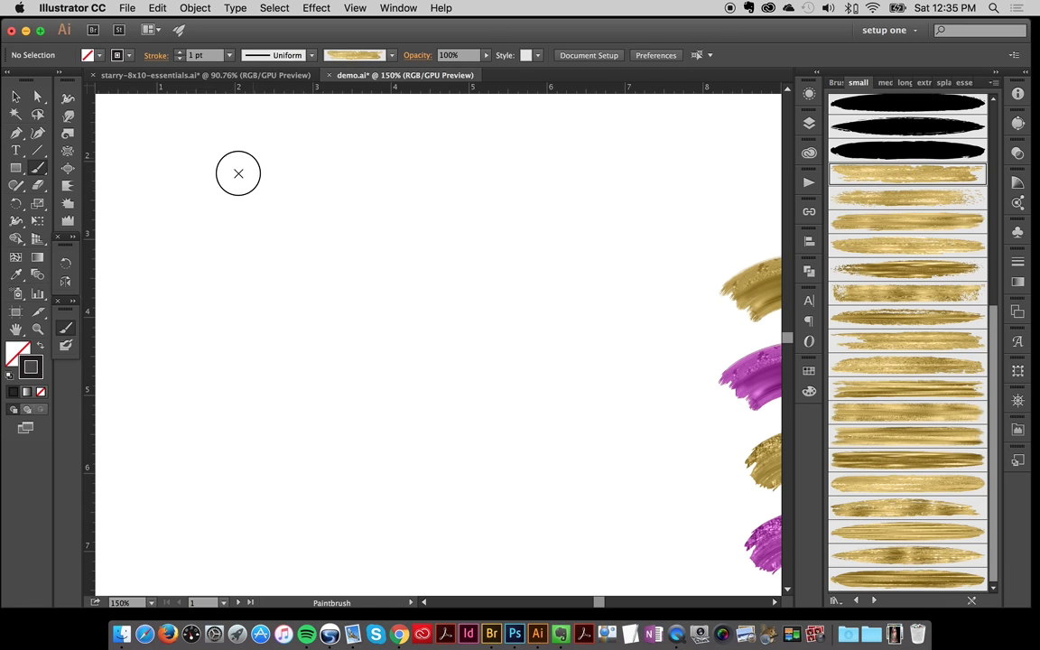
drag(226, 167, 271, 334)
key(super+z)
Step: Paint four curved strokes, each with a different small gold brush
click(875, 316)
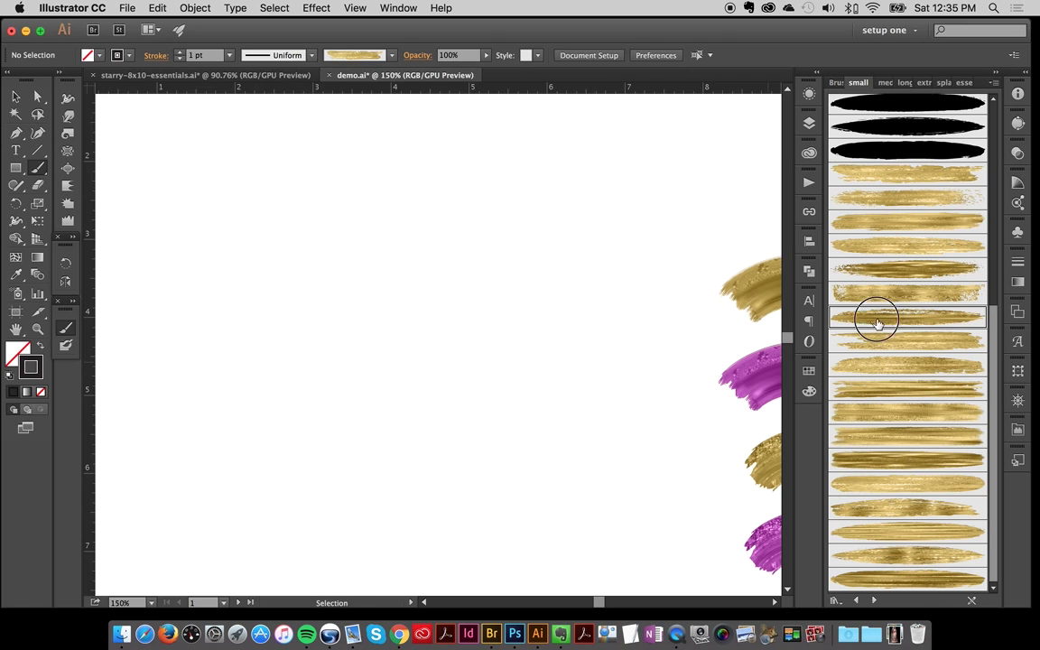
drag(299, 148, 281, 358)
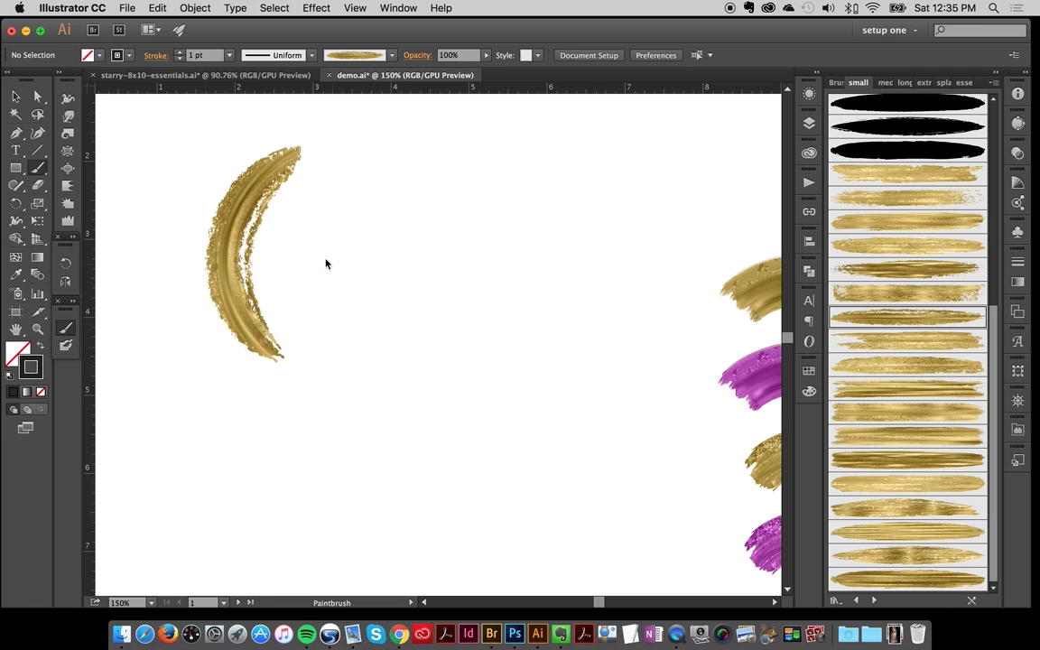
click(873, 462)
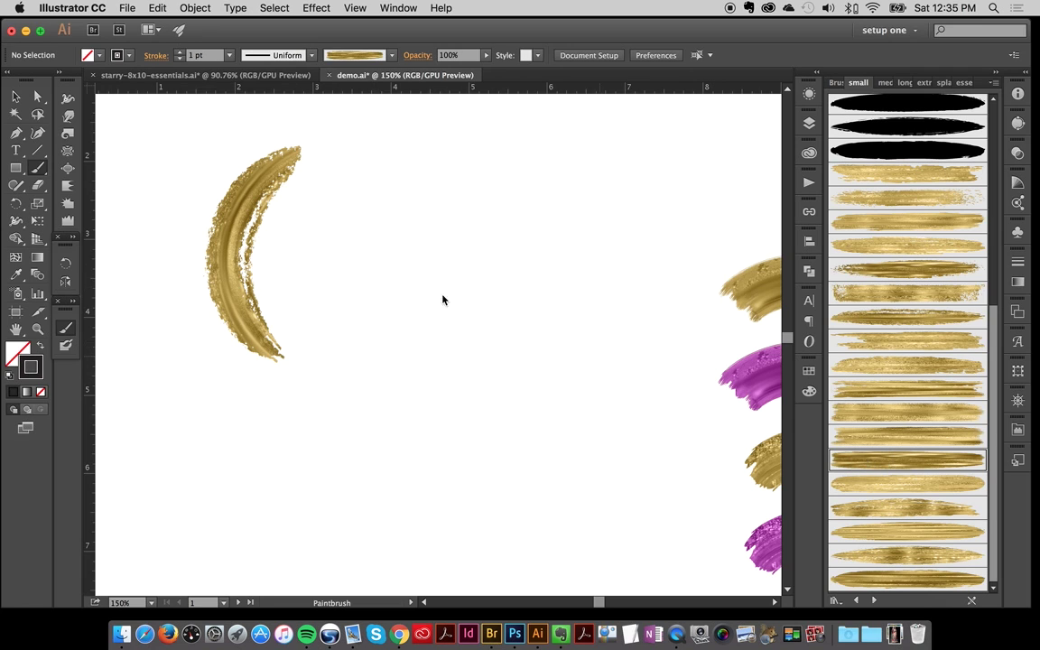
mouse_move(311, 191)
mouse_down()
mouse_move(343, 366)
mouse_move(386, 397)
mouse_up()
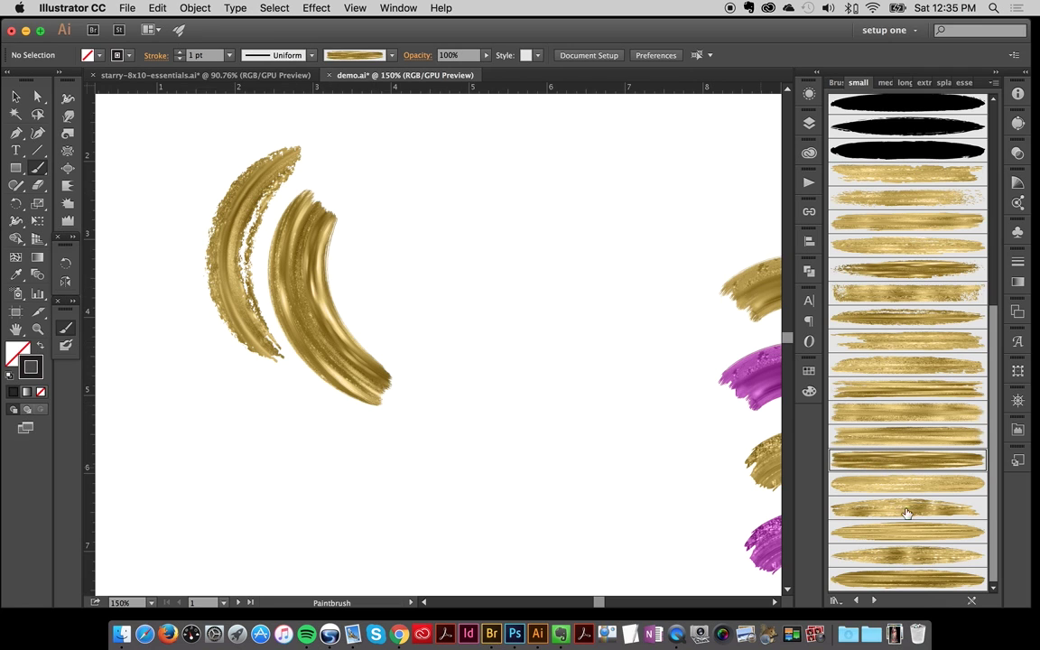
click(873, 485)
mouse_move(408, 333)
mouse_down()
mouse_move(392, 211)
mouse_move(474, 179)
mouse_up()
click(883, 533)
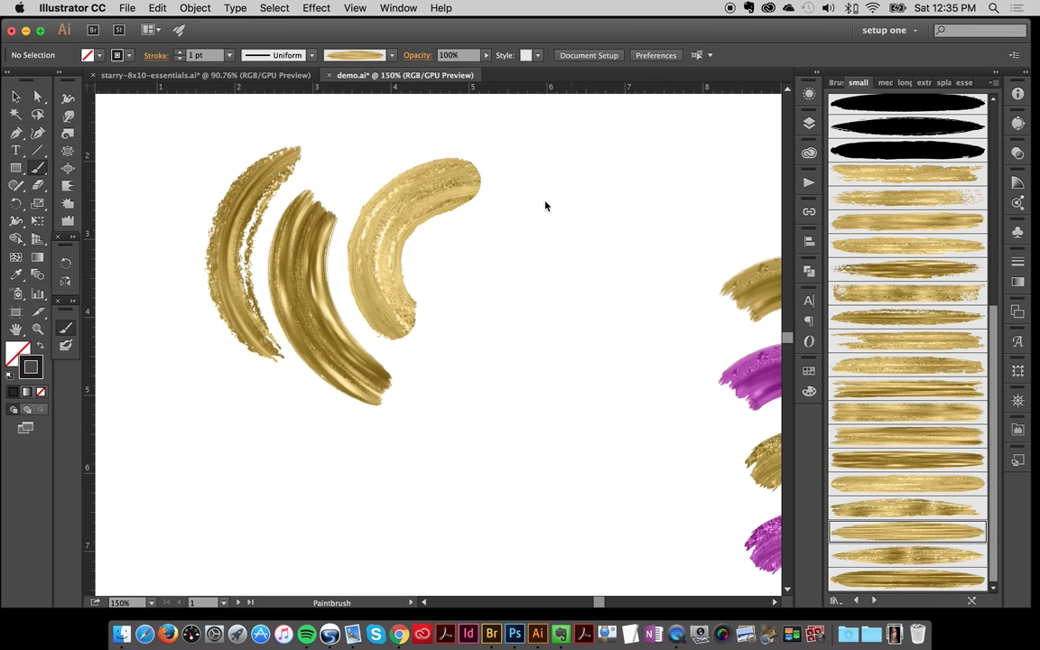
mouse_move(556, 199)
mouse_down()
mouse_move(479, 363)
mouse_move(520, 406)
mouse_up()
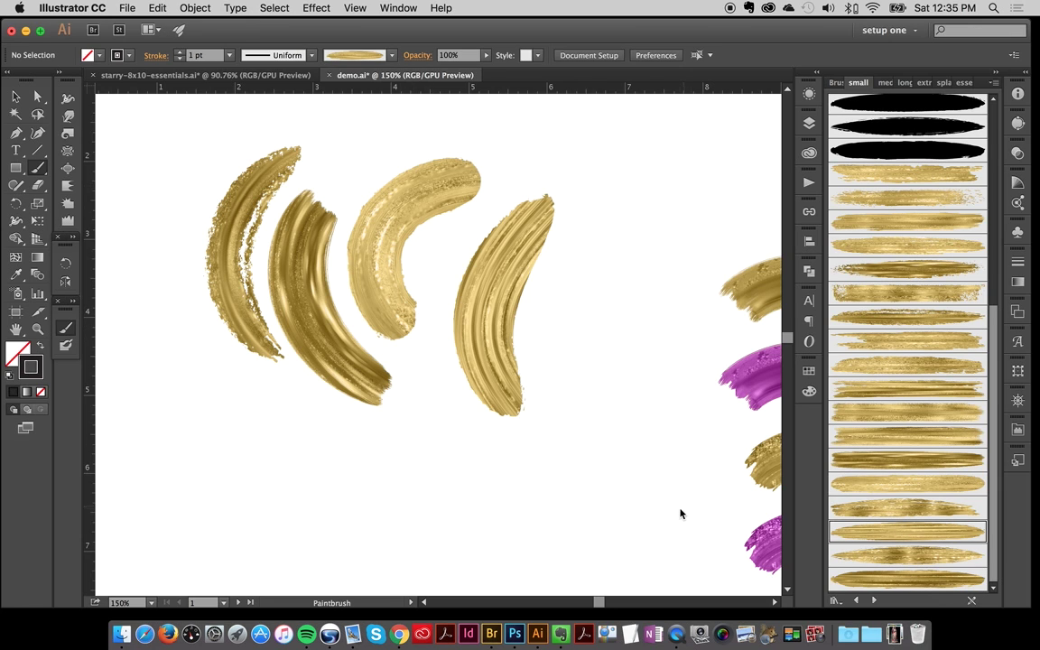
Step: Marquee-select the four test strokes and delete them
click(16, 96)
drag(169, 159, 599, 416)
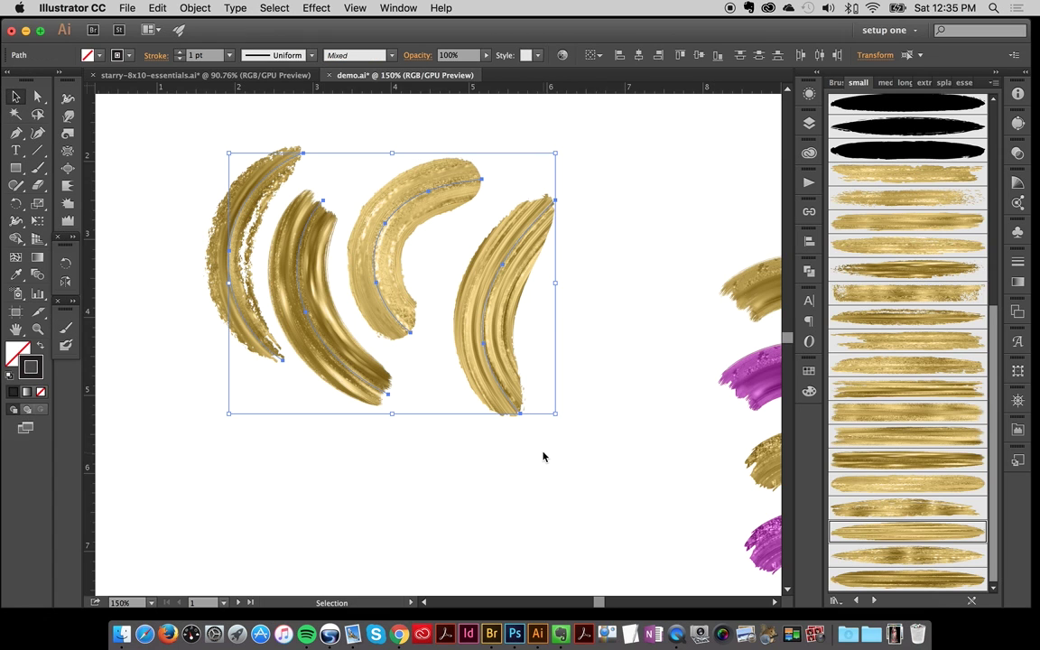
key(Delete)
Step: Show the medium gold brush set and test two medium brushes, undoing each stroke
click(884, 82)
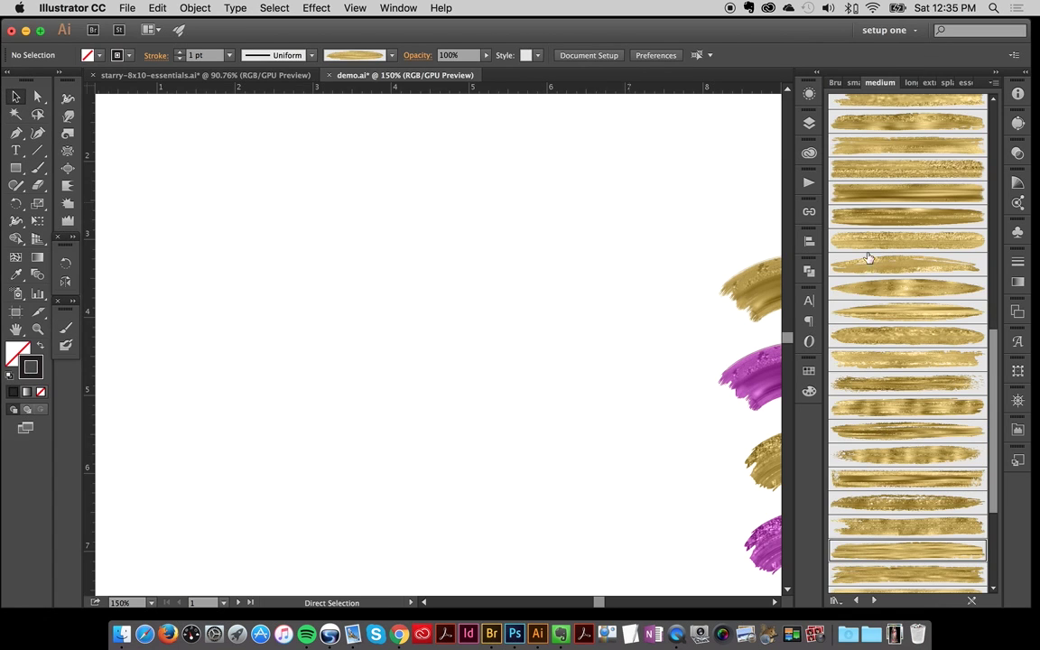
click(871, 169)
key(b)
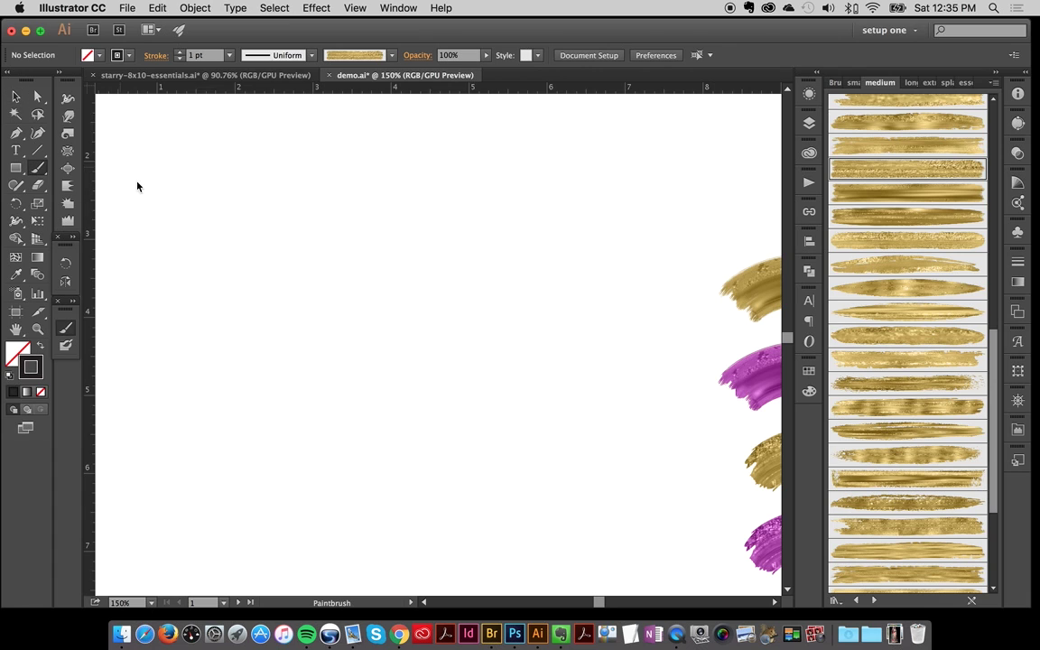
mouse_move(160, 296)
mouse_down()
mouse_move(318, 208)
mouse_move(442, 447)
mouse_up()
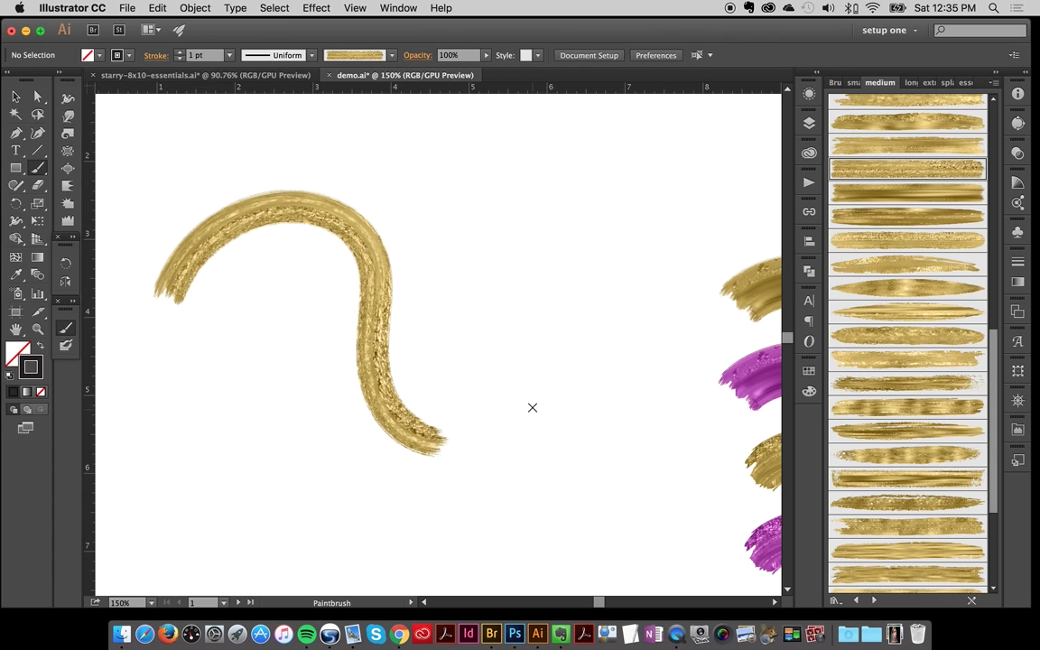
key(super+z)
click(908, 336)
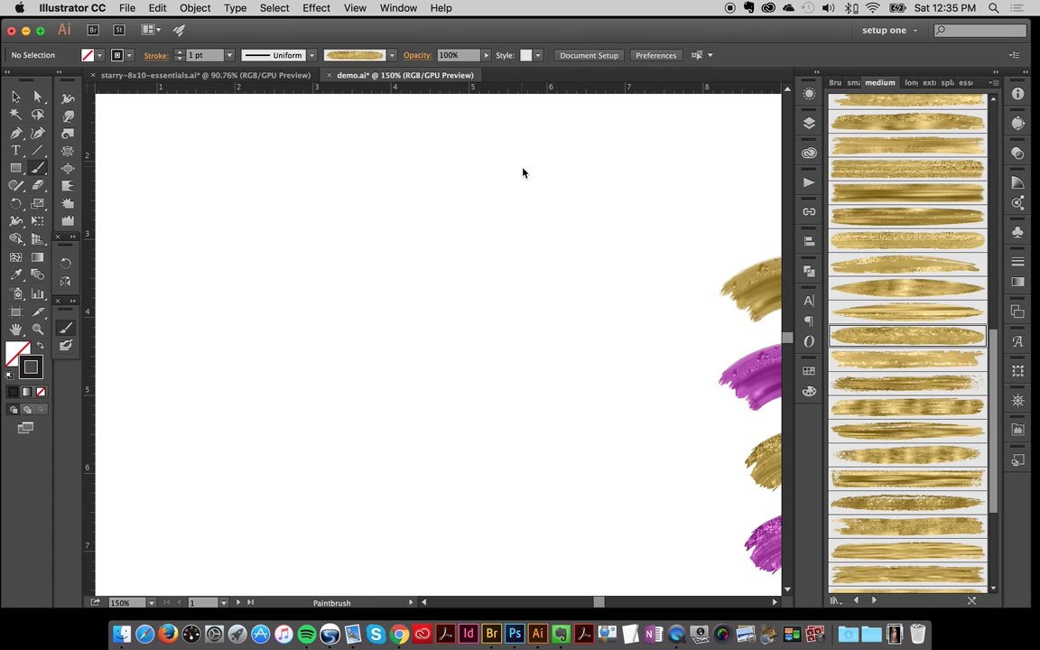
mouse_move(519, 169)
mouse_down()
mouse_move(364, 279)
mouse_move(455, 443)
mouse_up()
key(super+z)
Step: Test two more medium gold brushes with a long arc and a crescent, undoing both
click(866, 407)
drag(552, 144, 366, 474)
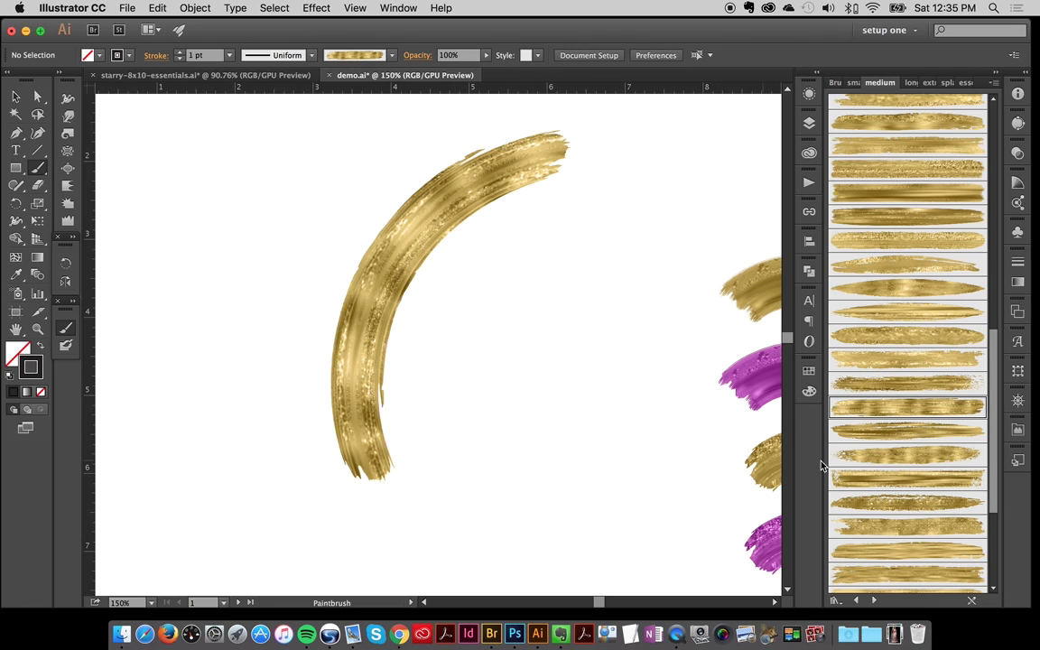
key(super+z)
click(873, 456)
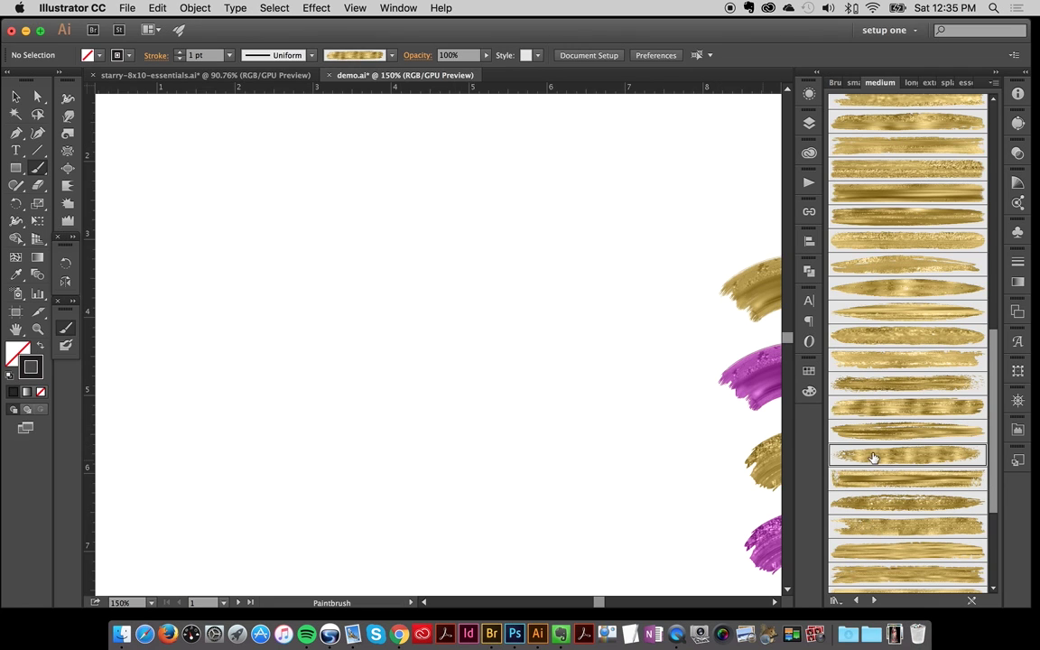
drag(353, 137, 325, 450)
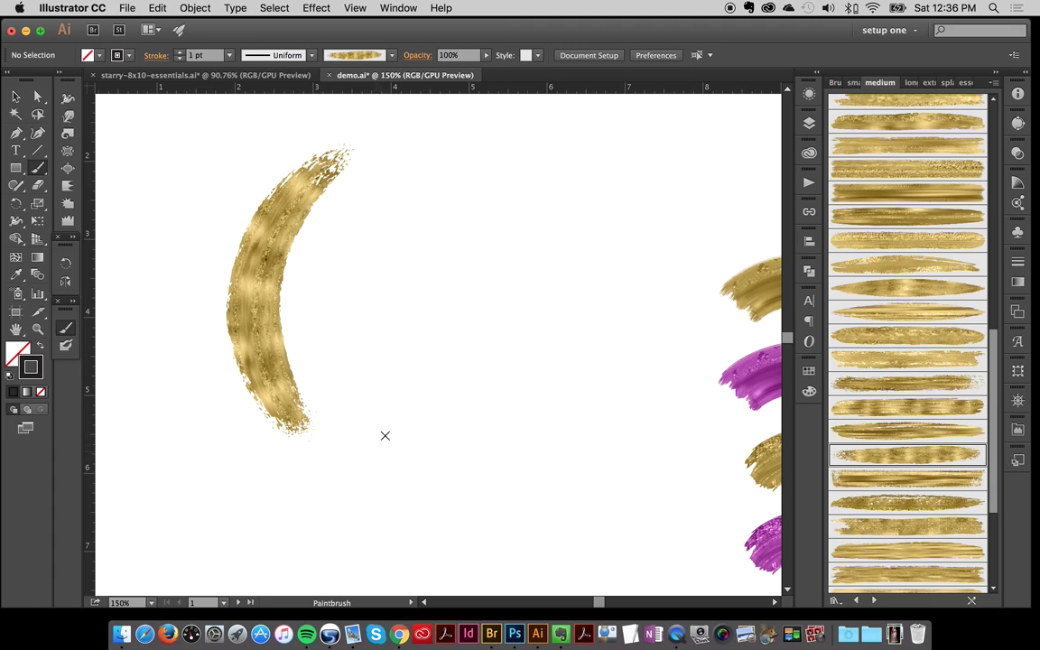
key(super+z)
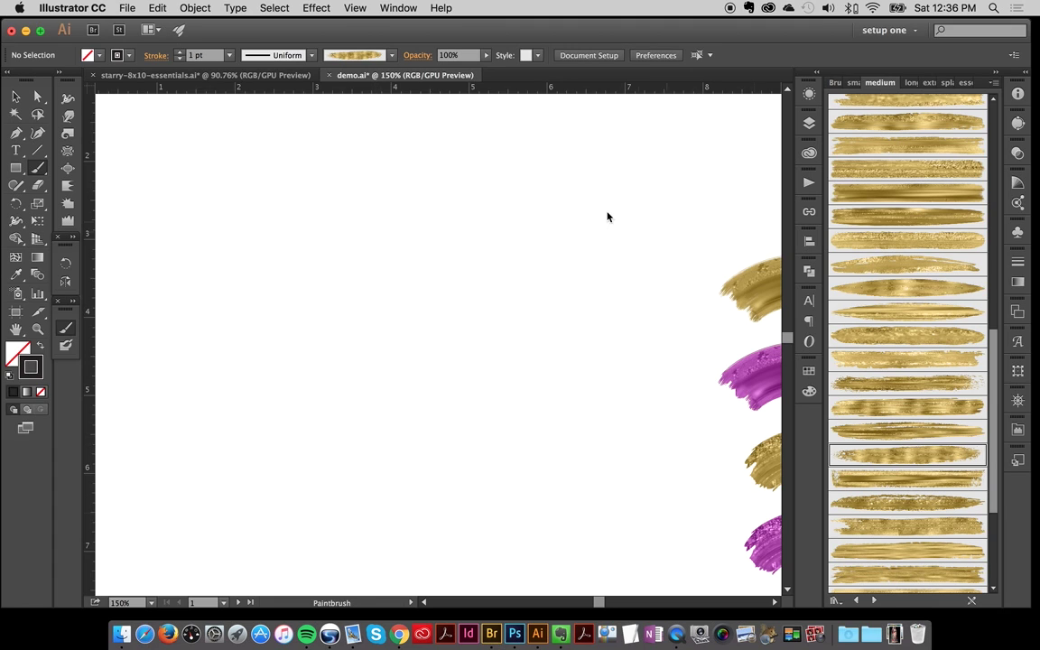
Step: Paint a wide gold S-curve across the page and select it
key(v)
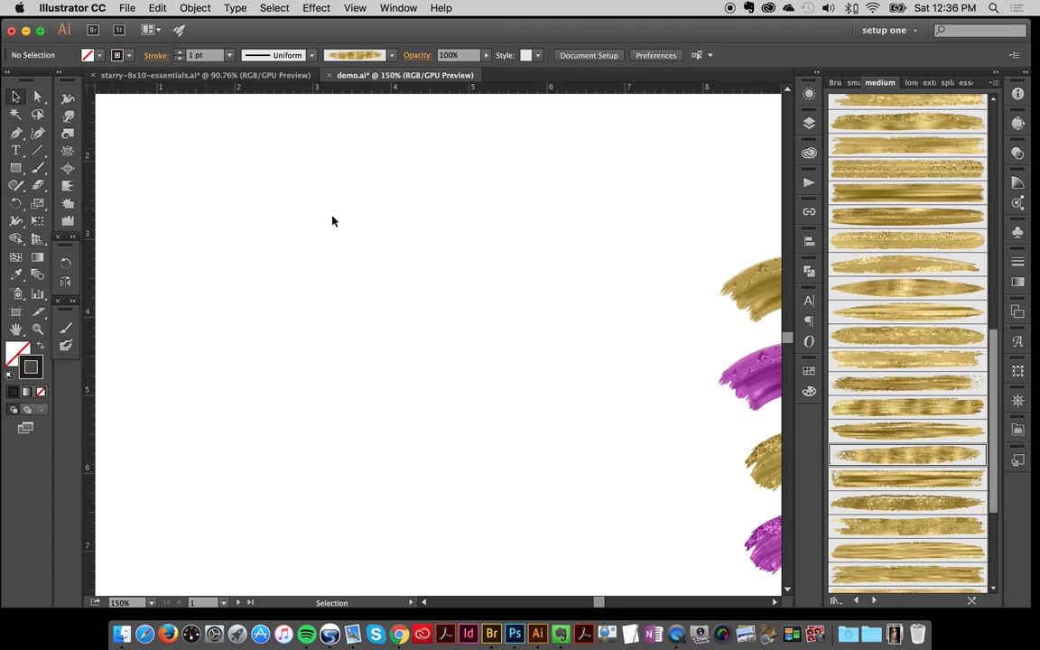
click(750, 304)
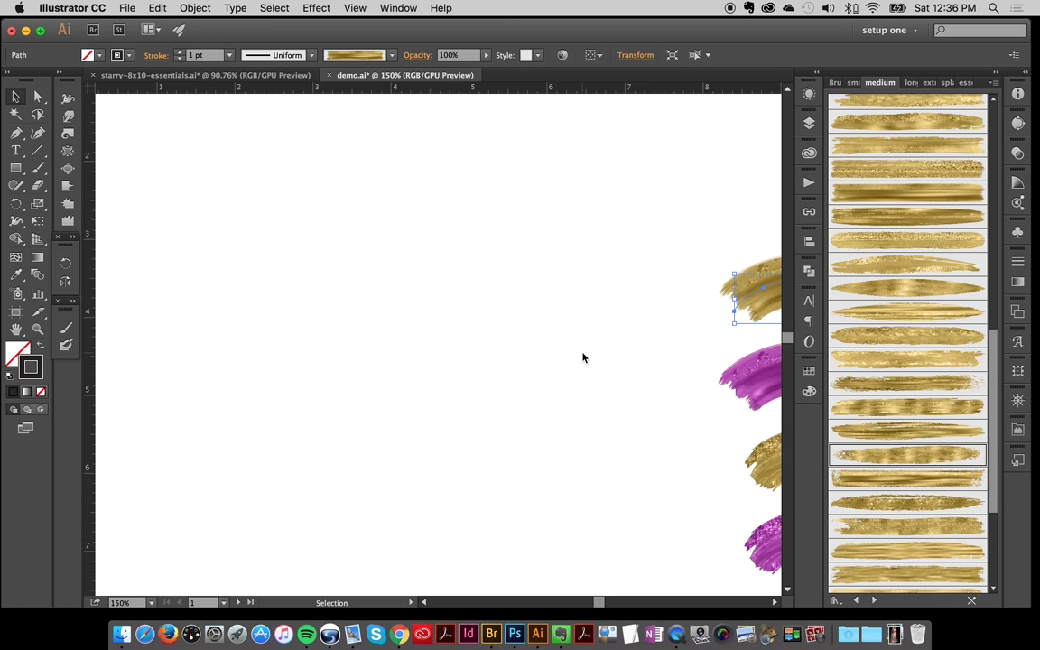
click(253, 246)
key(b)
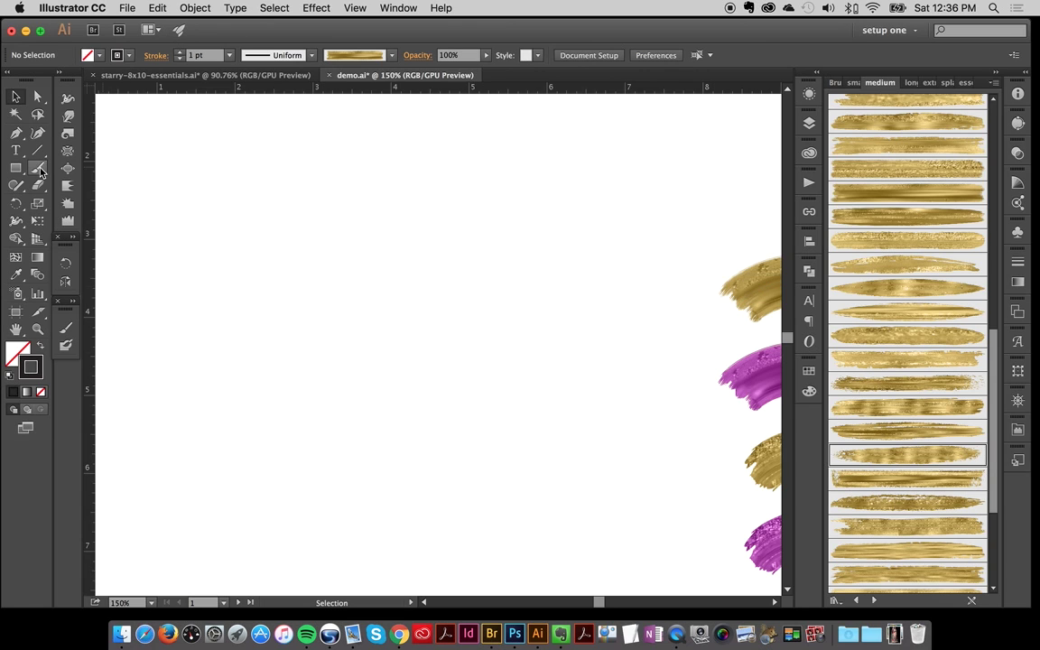
mouse_move(191, 287)
mouse_down()
mouse_move(204, 263)
mouse_move(306, 339)
mouse_move(488, 366)
mouse_up()
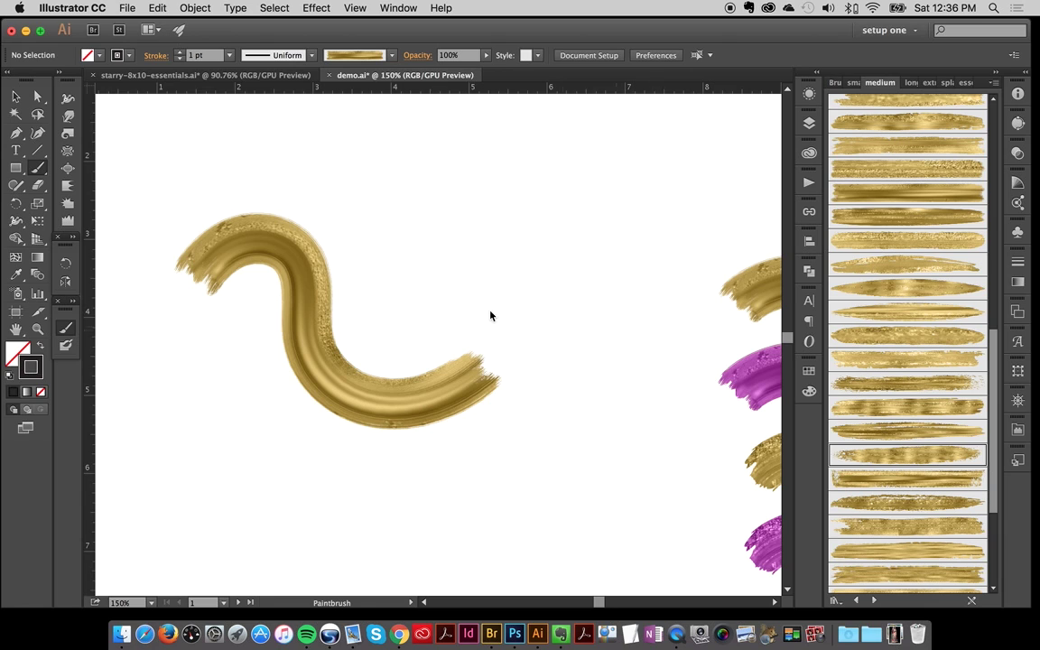
click(25, 97)
click(377, 411)
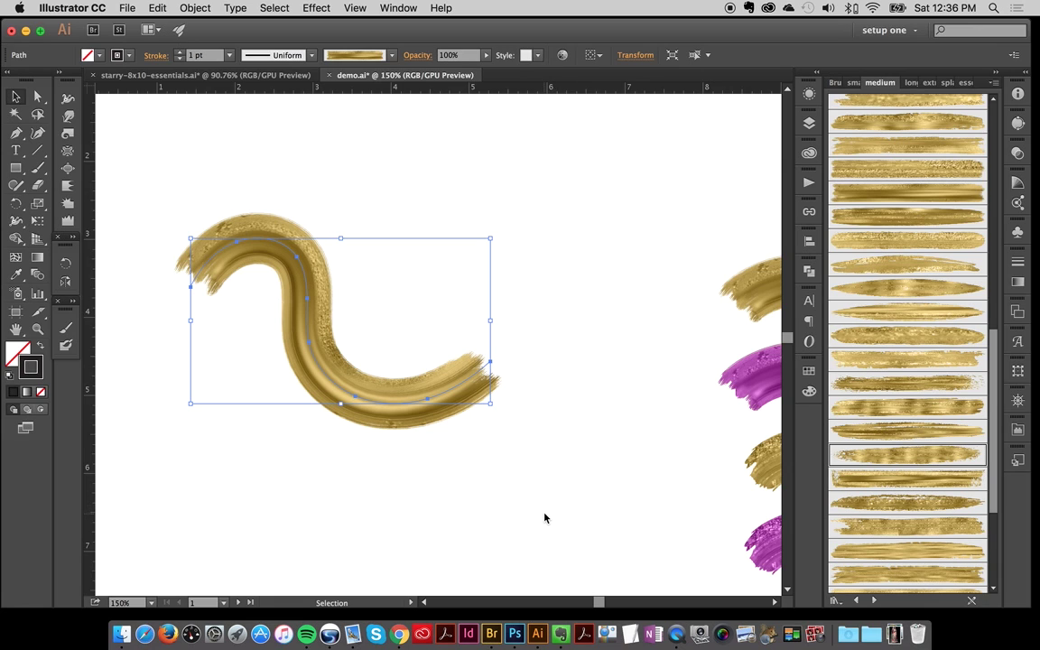
Step: Eyedrop the magenta brush look onto the S-curve and select the stroke
click(15, 275)
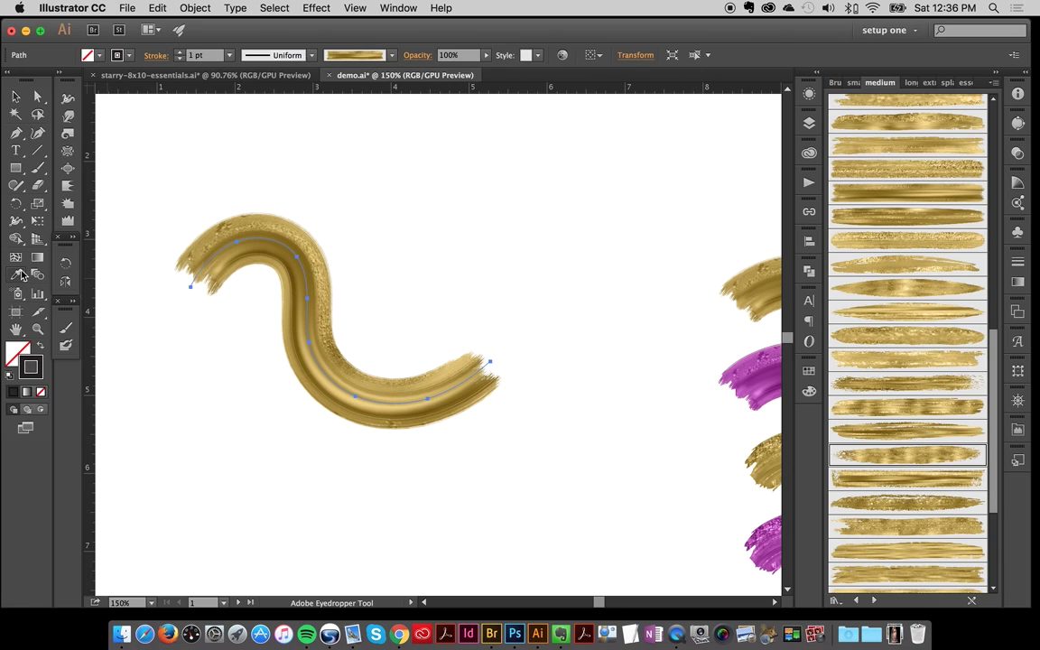
click(754, 382)
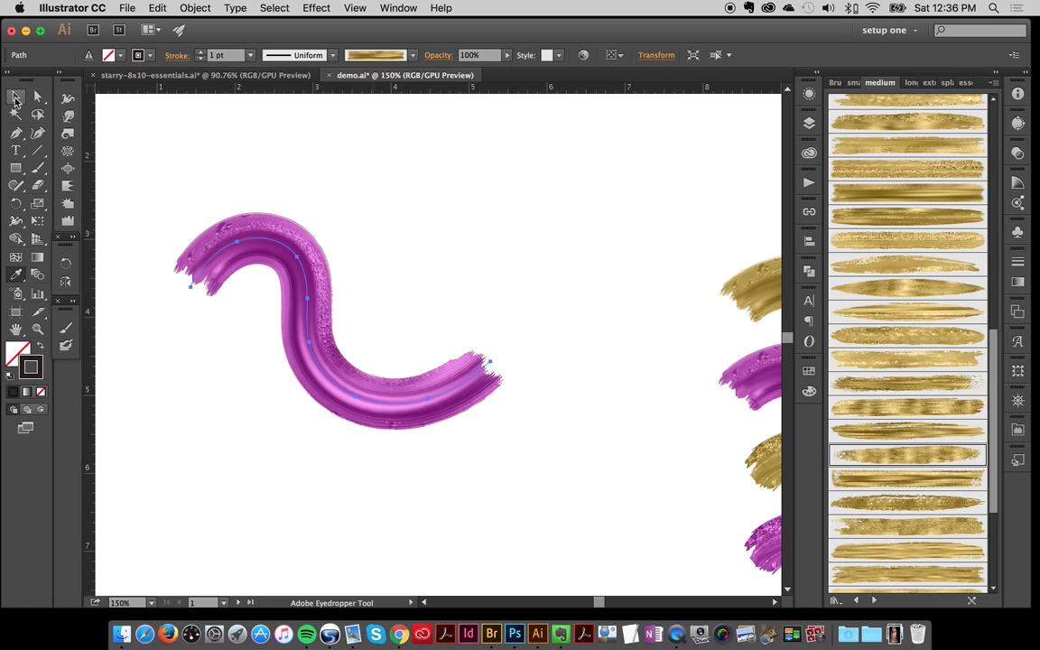
click(15, 97)
click(524, 237)
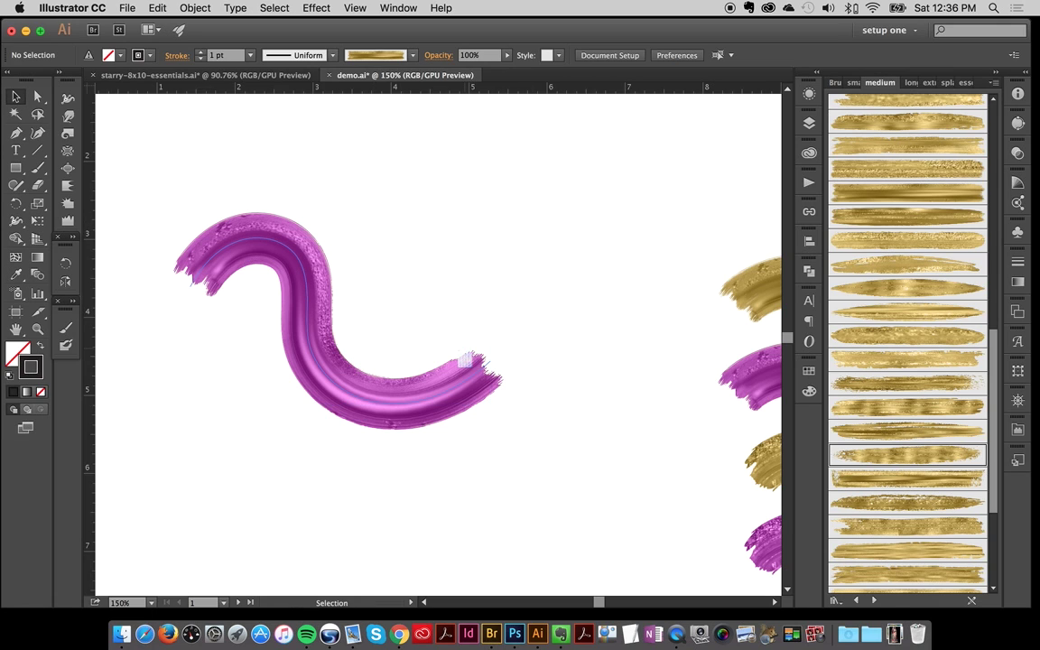
click(370, 416)
Step: Recolour the stroke's top stroke layer green in the Appearance panel
click(809, 94)
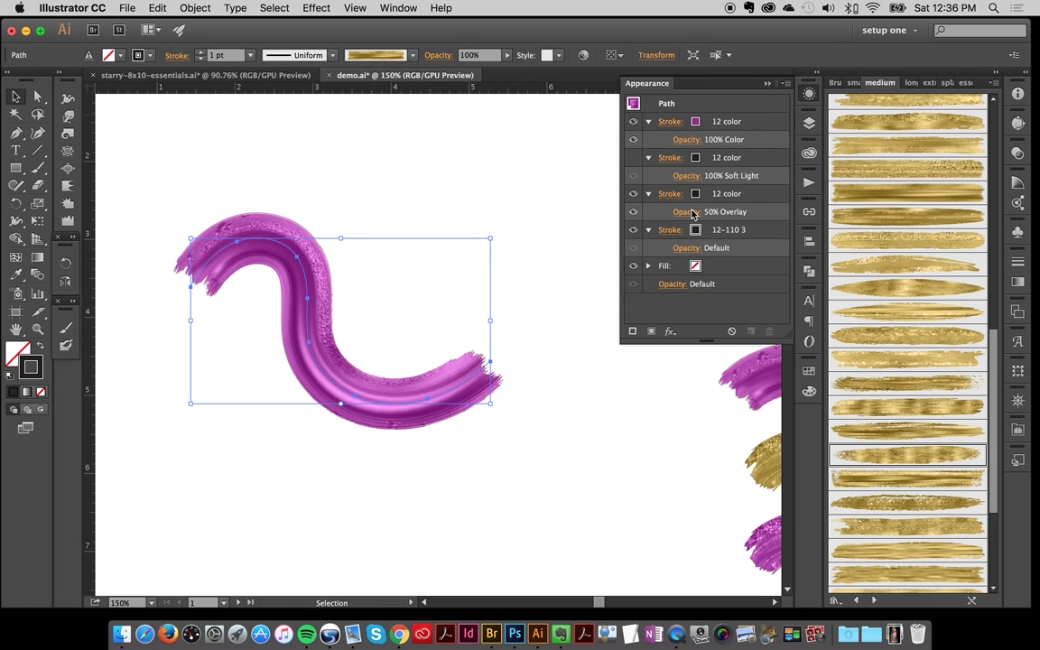
click(697, 121)
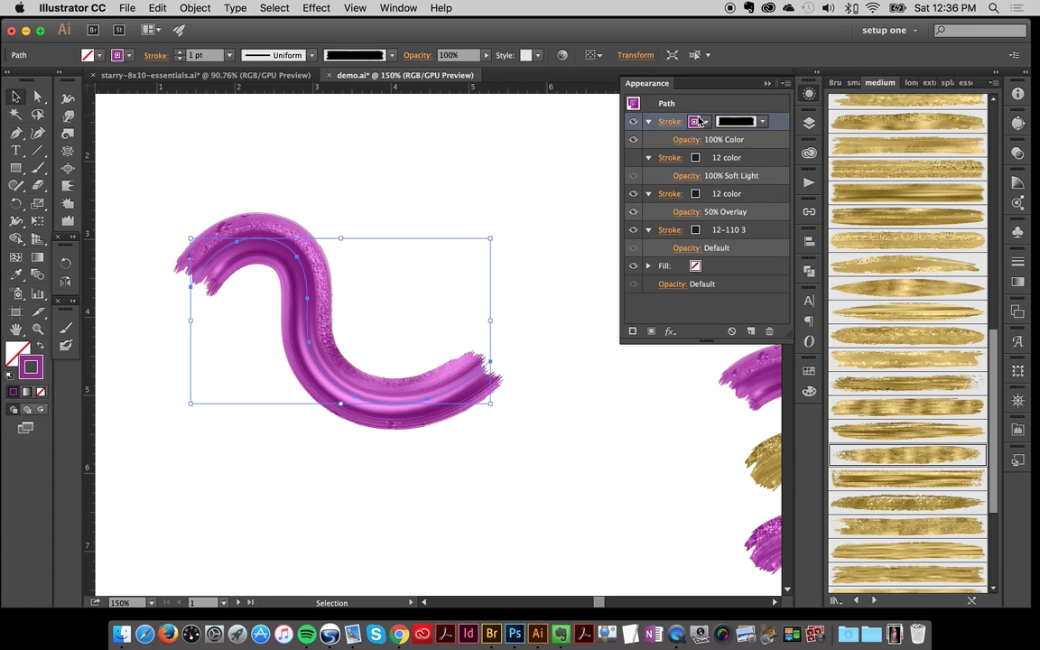
click(700, 122)
click(579, 176)
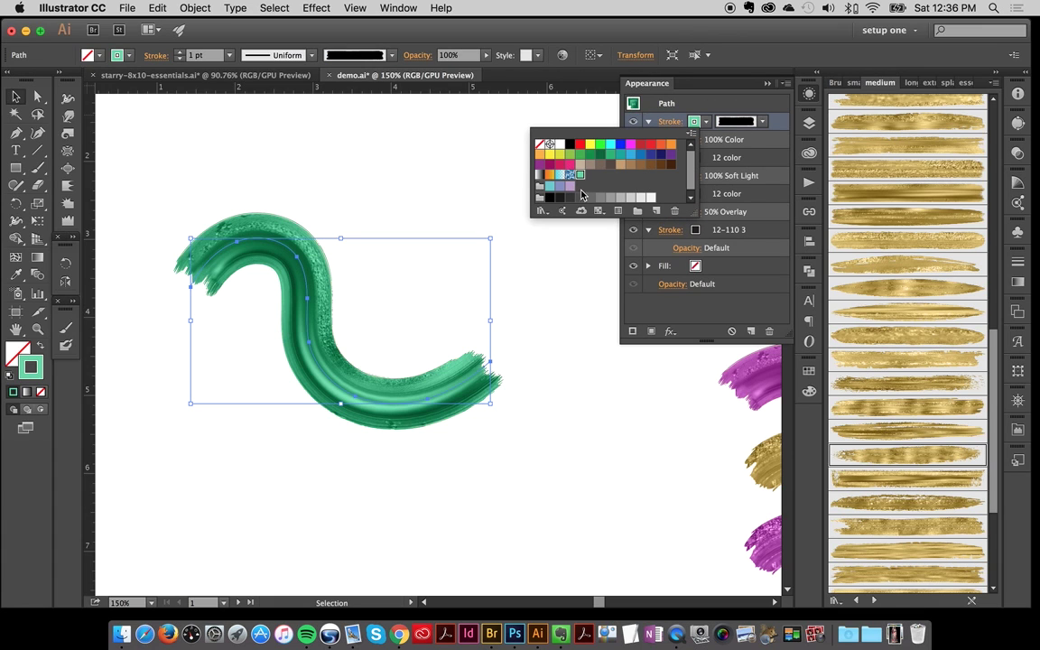
click(700, 103)
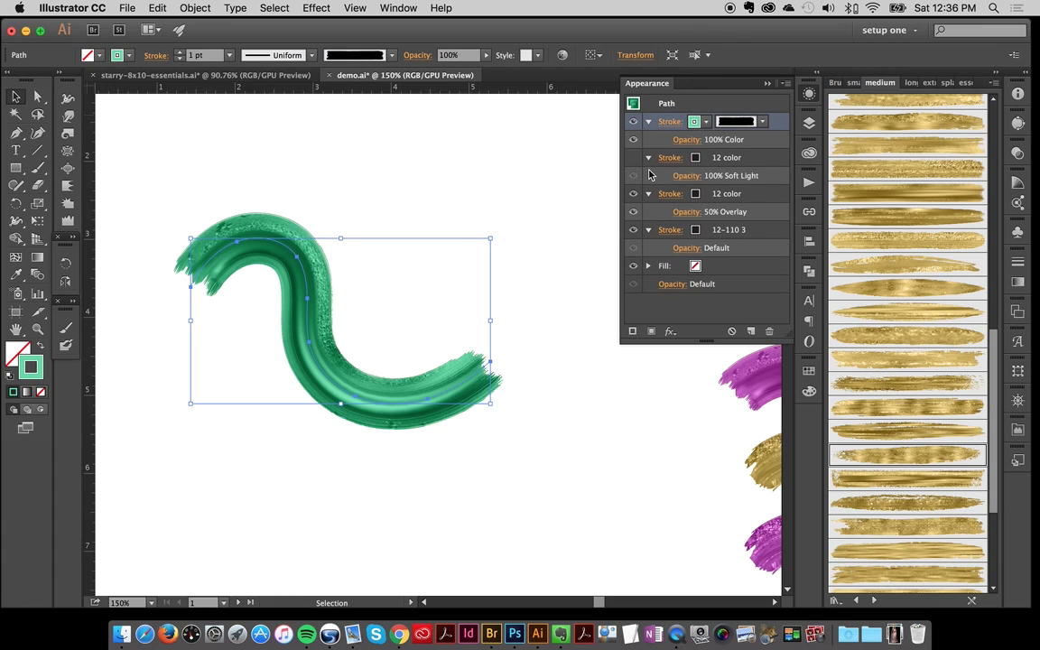
Step: Toggle the visibility of the second and third stroke layers to compare the look
click(649, 164)
click(633, 158)
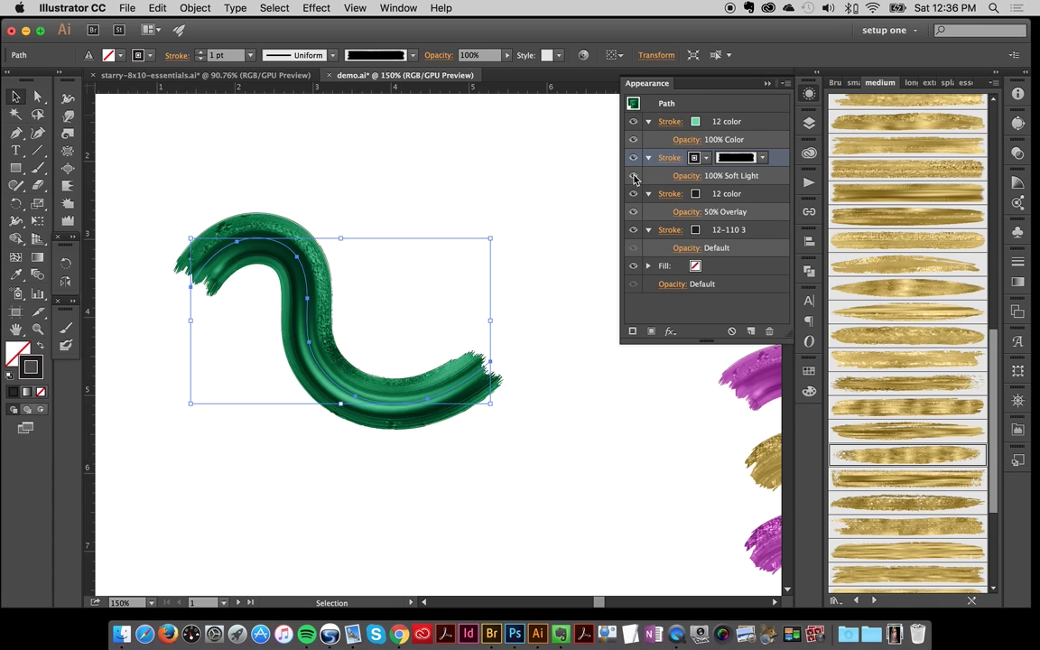
click(633, 176)
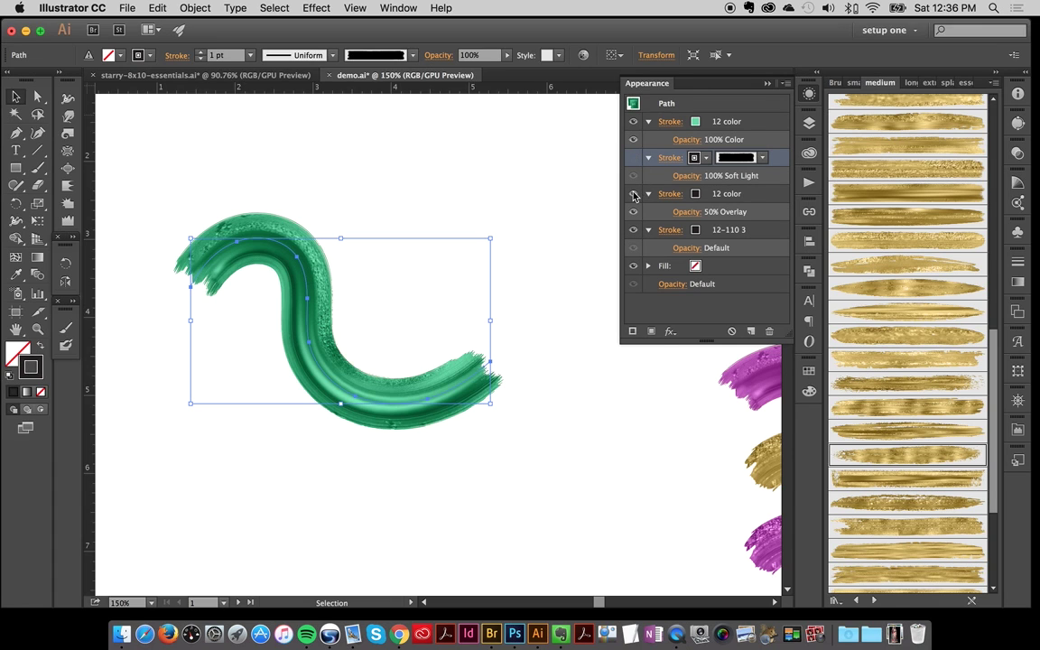
click(635, 197)
click(632, 194)
click(511, 209)
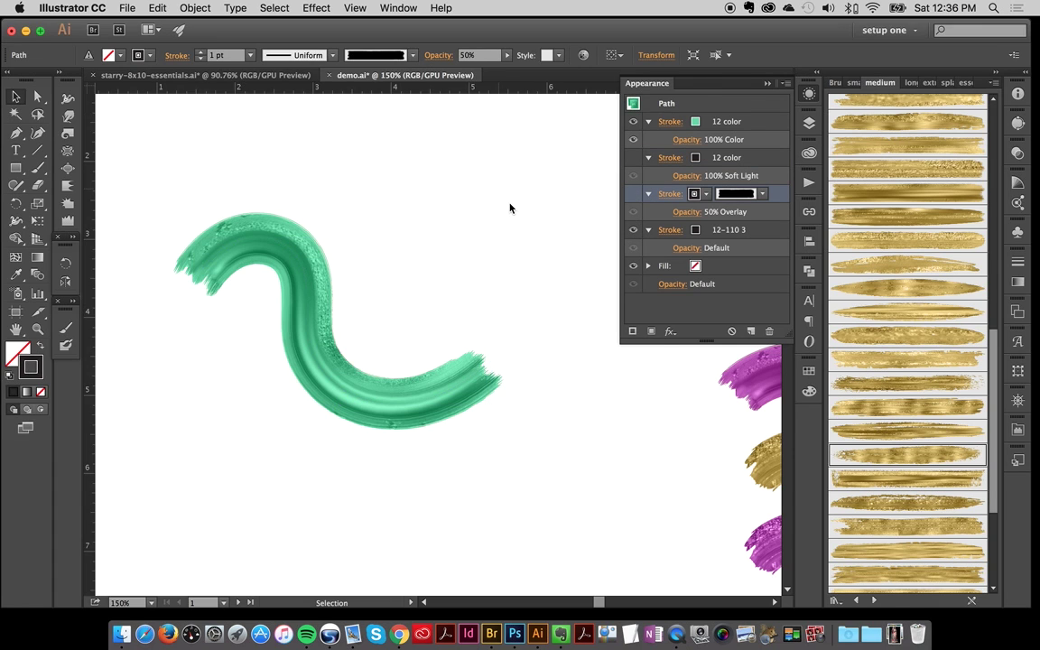
click(732, 83)
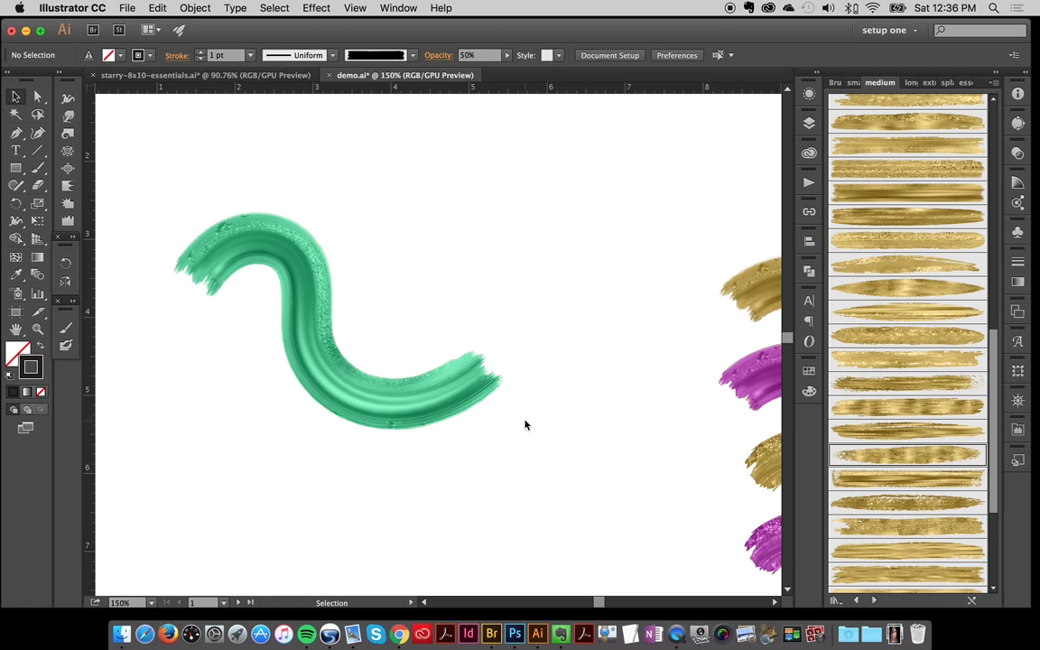
Step: Select the green wavy stroke and delete it
click(378, 410)
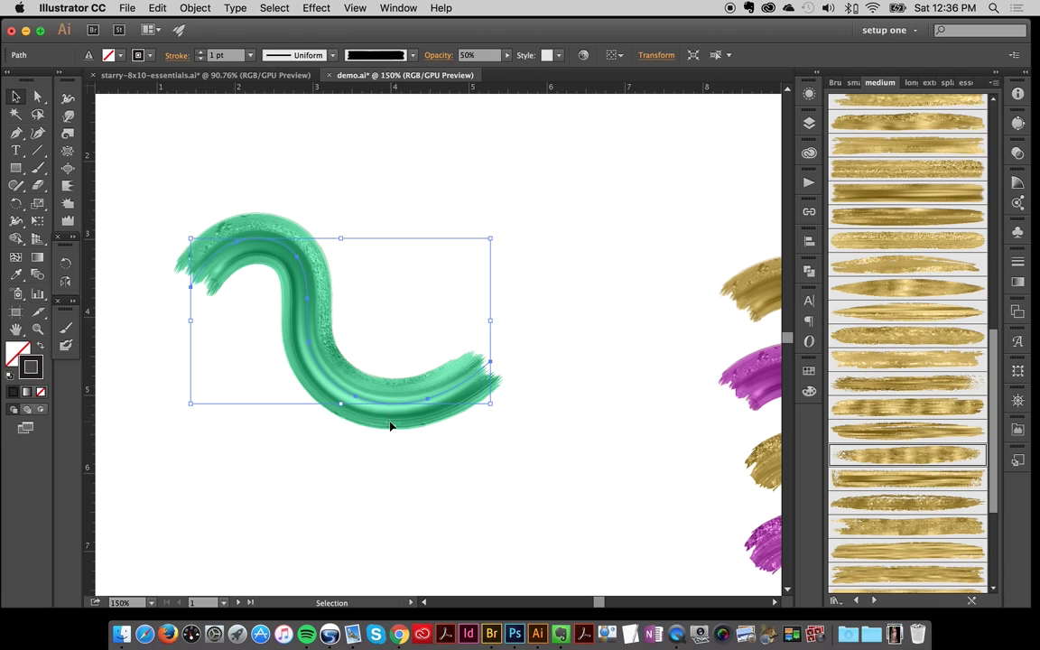
key(a)
key(Delete)
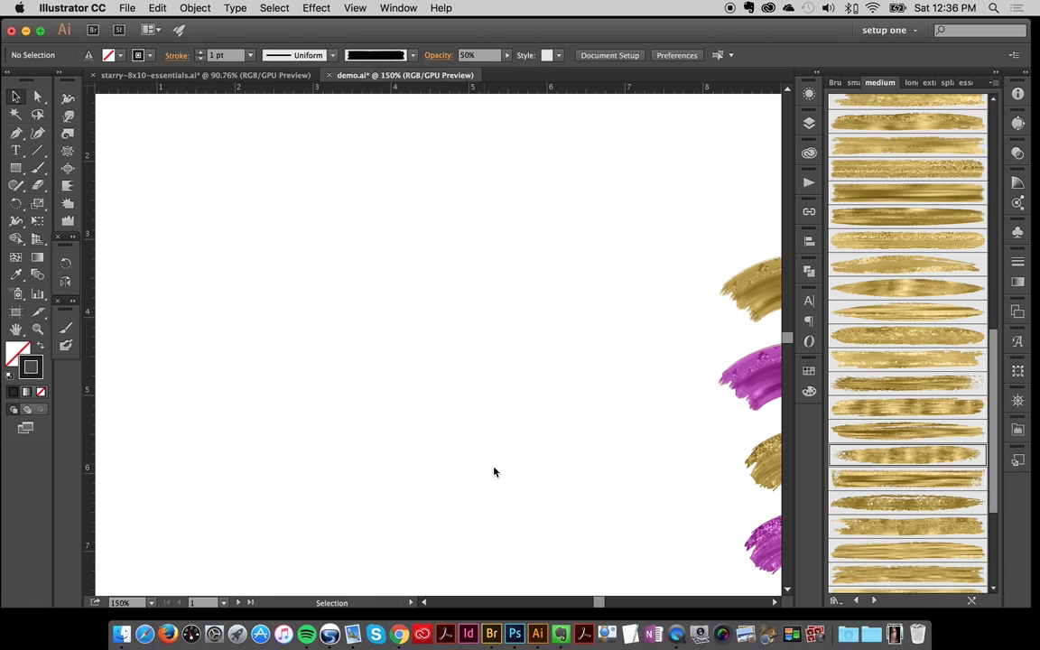
Step: Zoom out to the whole artboard and nudge the third gold sample left and down
click(37, 330)
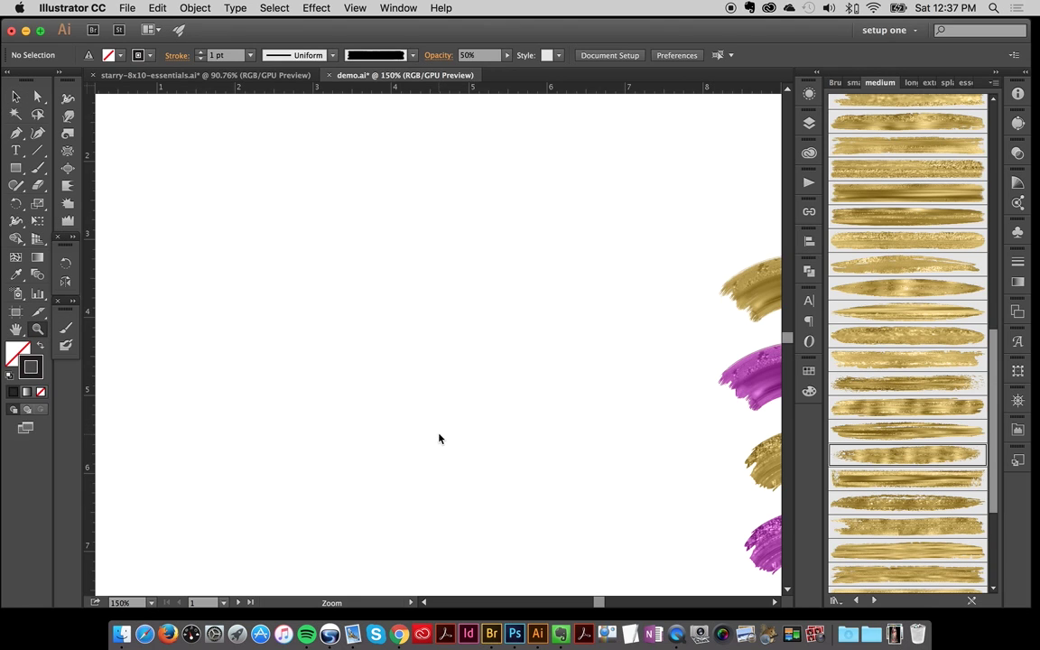
alt+click(452, 442)
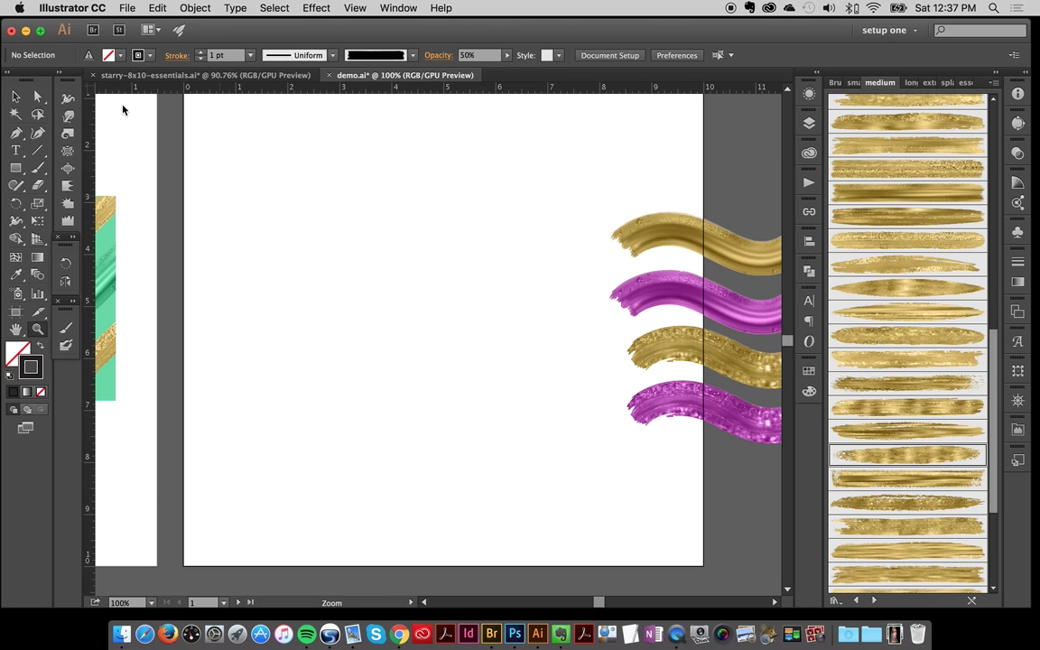
click(15, 96)
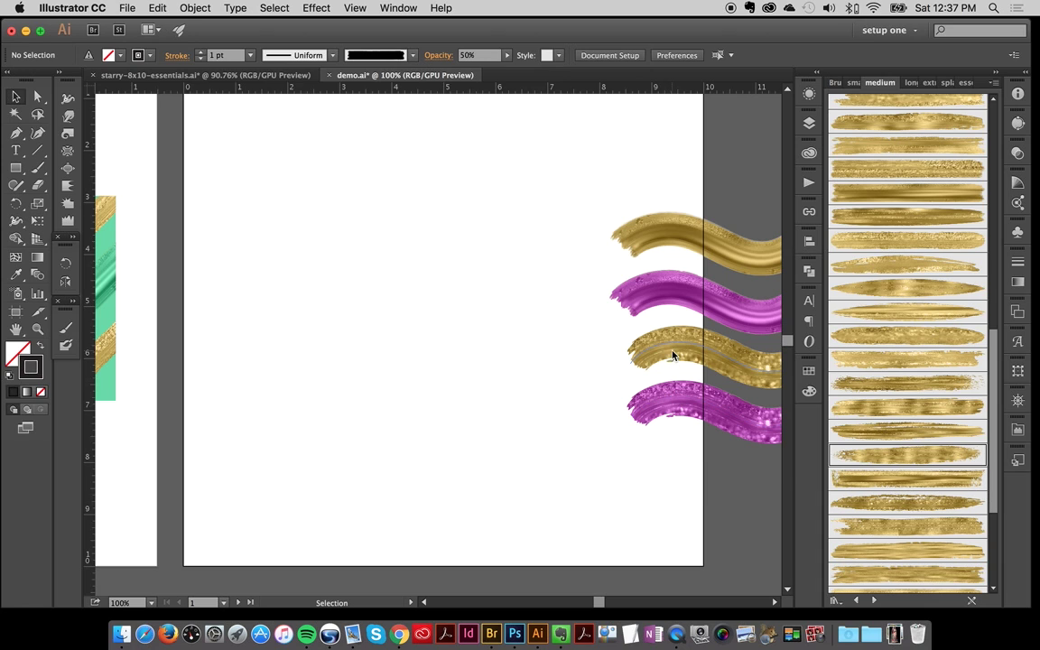
drag(654, 359, 639, 380)
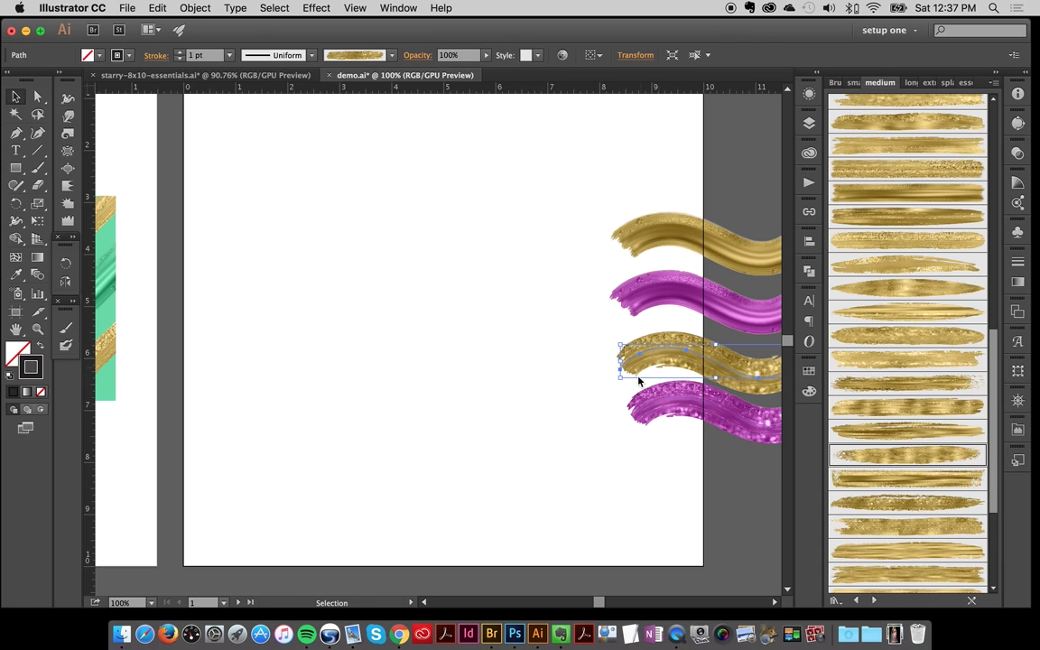
click(498, 444)
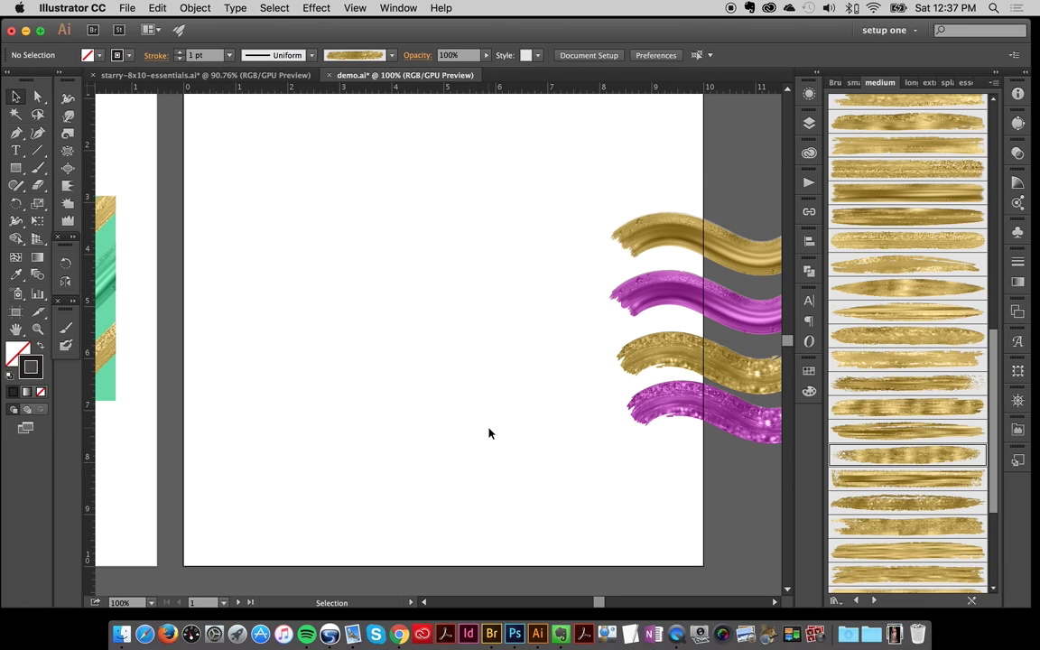
mouse_move(500, 361)
mouse_down()
mouse_move(657, 365)
mouse_move(604, 380)
mouse_up()
click(453, 377)
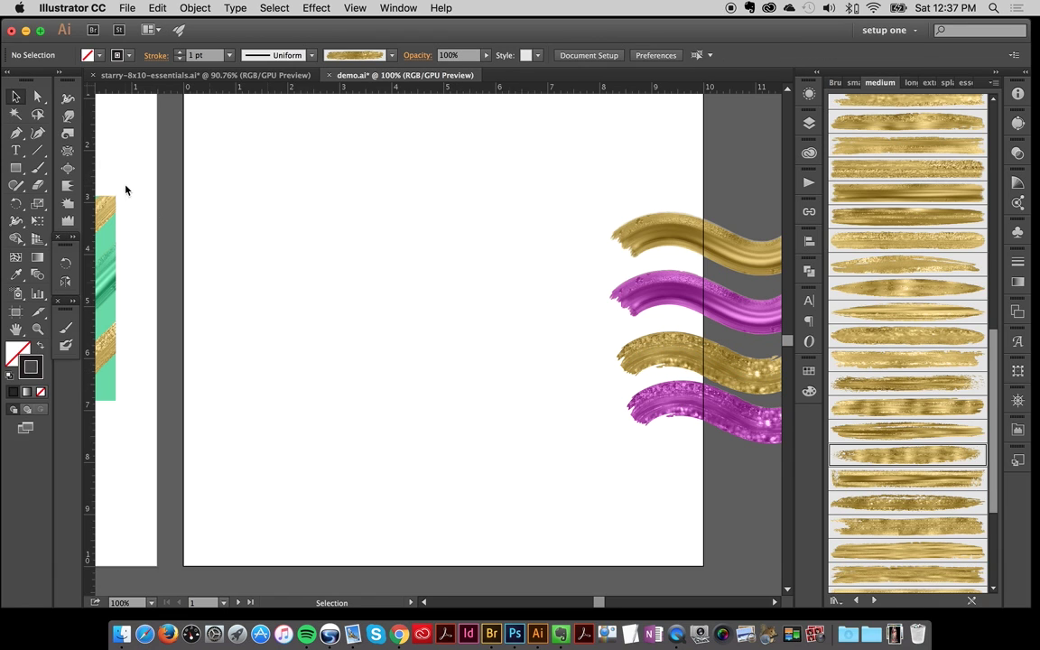
click(37, 168)
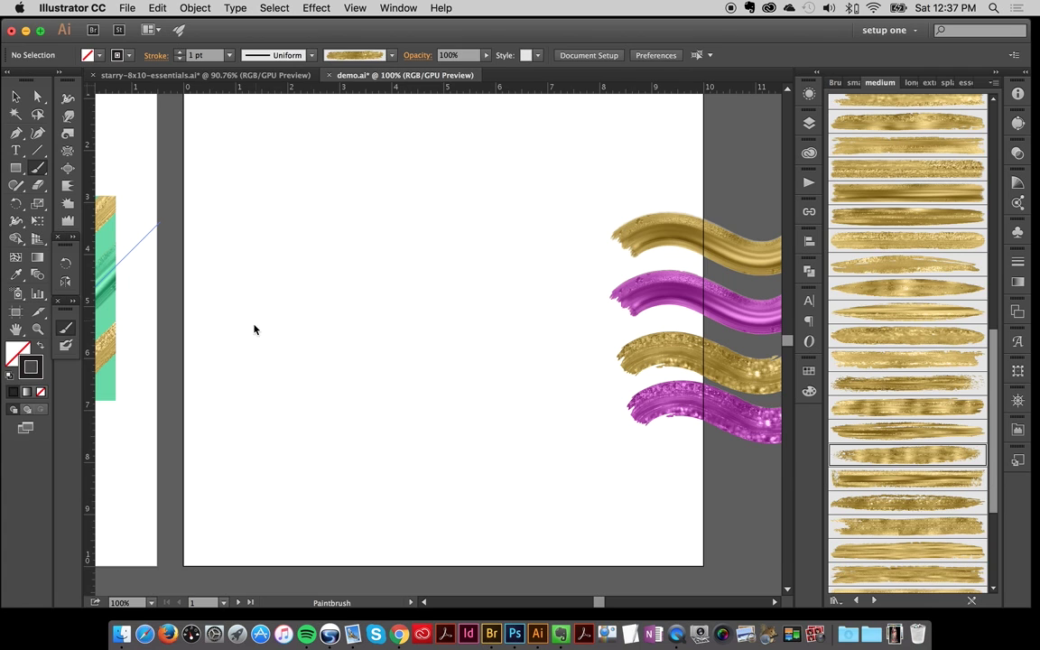
mouse_move(255, 325)
mouse_down()
mouse_move(397, 268)
mouse_move(489, 395)
mouse_up()
key(super+z)
mouse_move(397, 178)
mouse_down()
mouse_move(323, 226)
mouse_move(366, 318)
mouse_move(320, 439)
mouse_up()
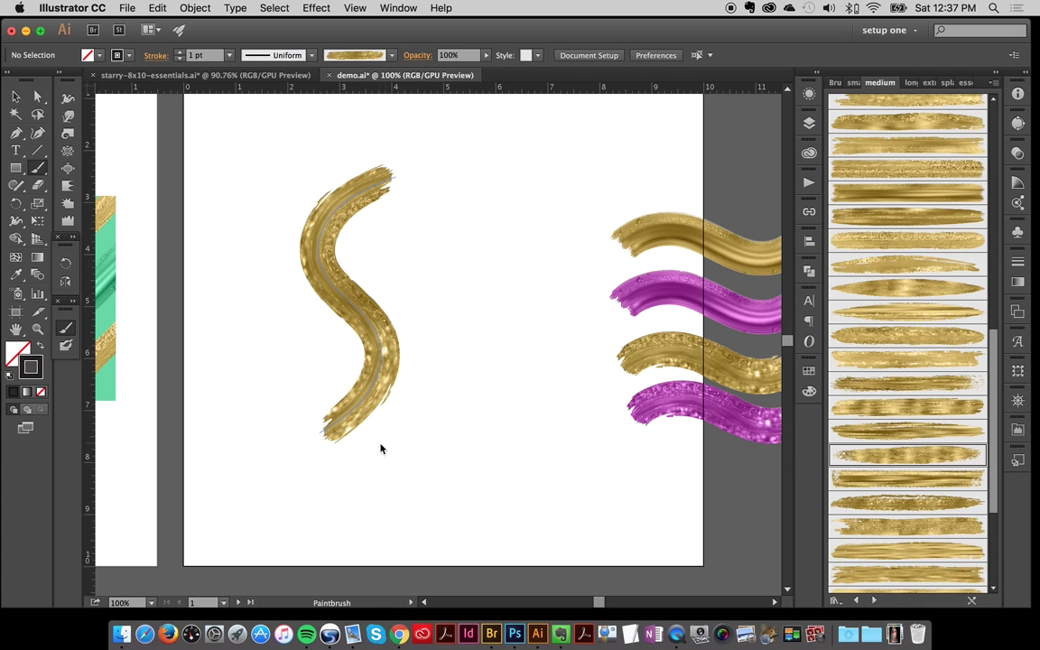
key(super+z)
mouse_move(402, 186)
mouse_down()
mouse_move(344, 255)
mouse_move(307, 418)
mouse_up()
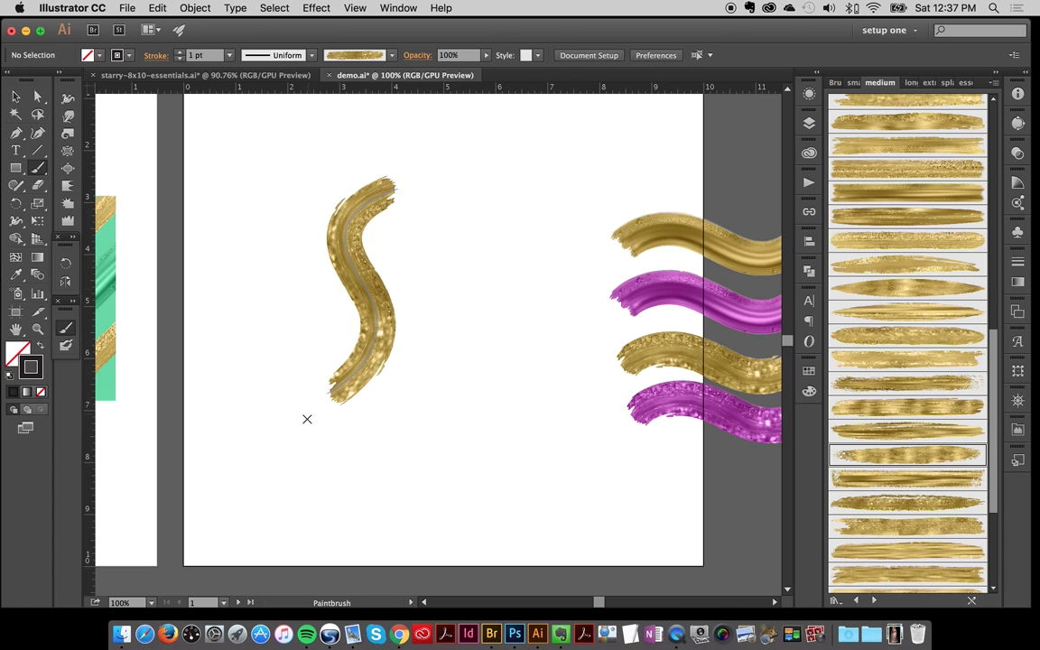
click(14, 88)
click(390, 287)
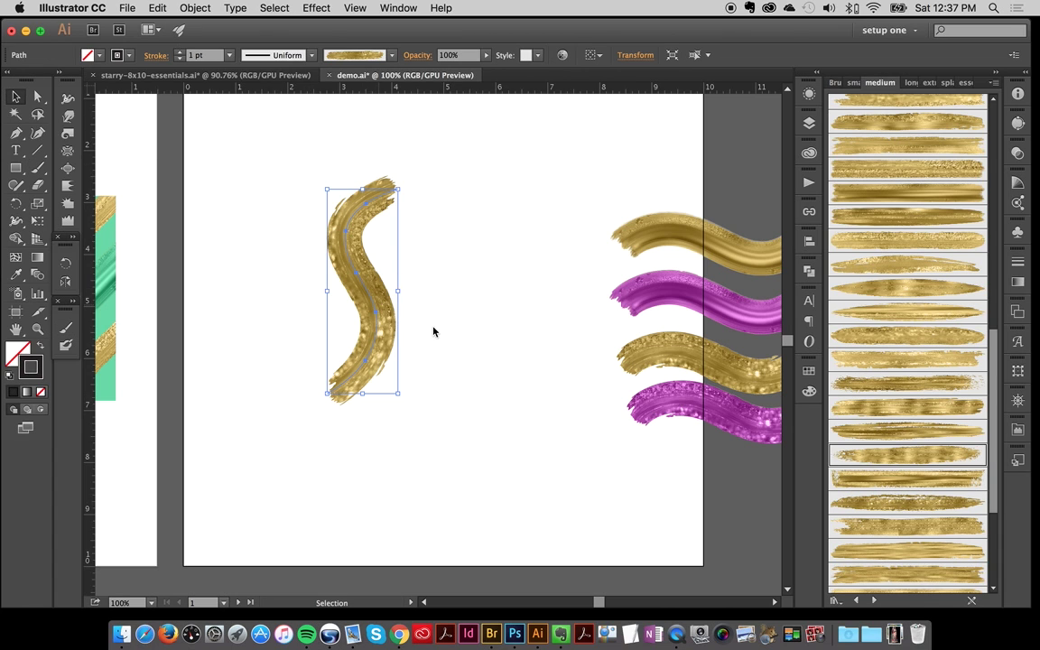
click(493, 389)
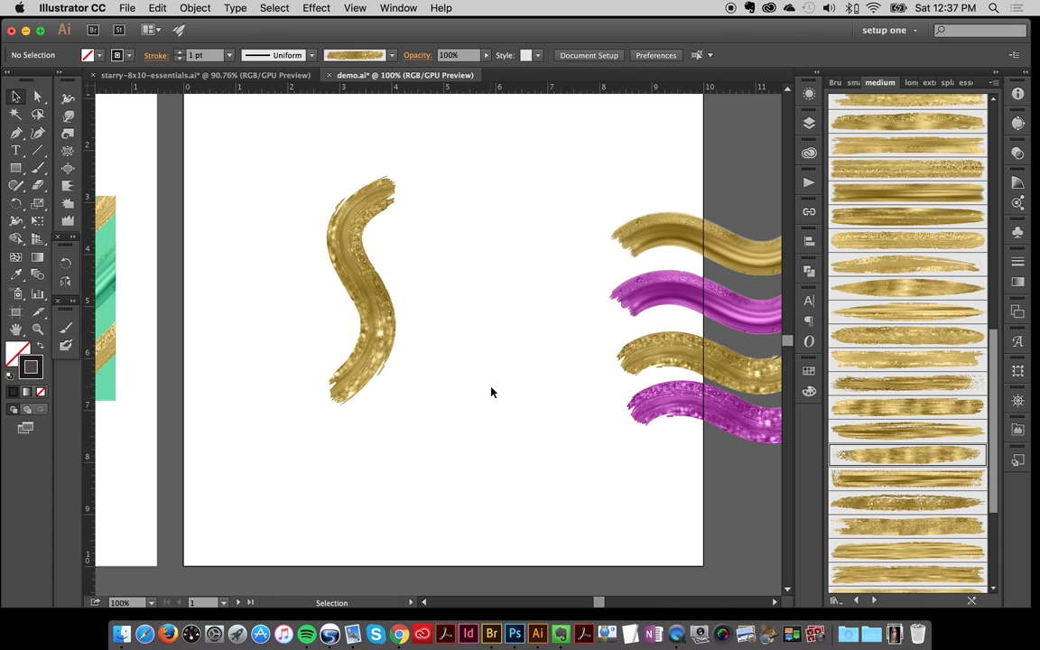
click(345, 286)
key(Delete)
click(37, 168)
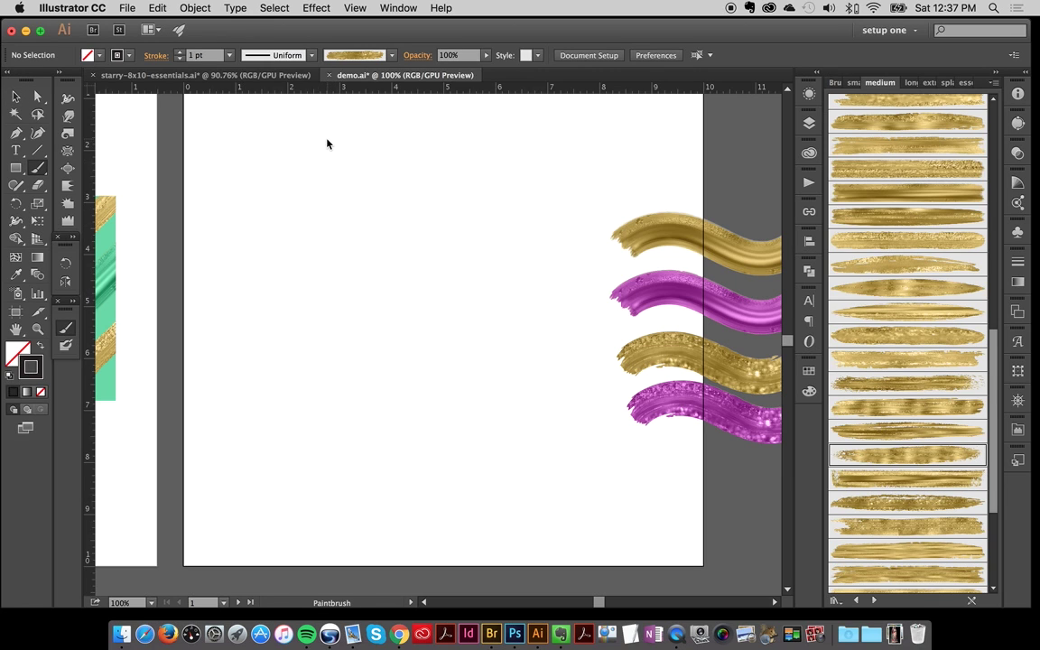
mouse_move(335, 140)
mouse_down()
mouse_move(279, 174)
mouse_move(341, 269)
mouse_move(337, 347)
mouse_move(486, 321)
mouse_up()
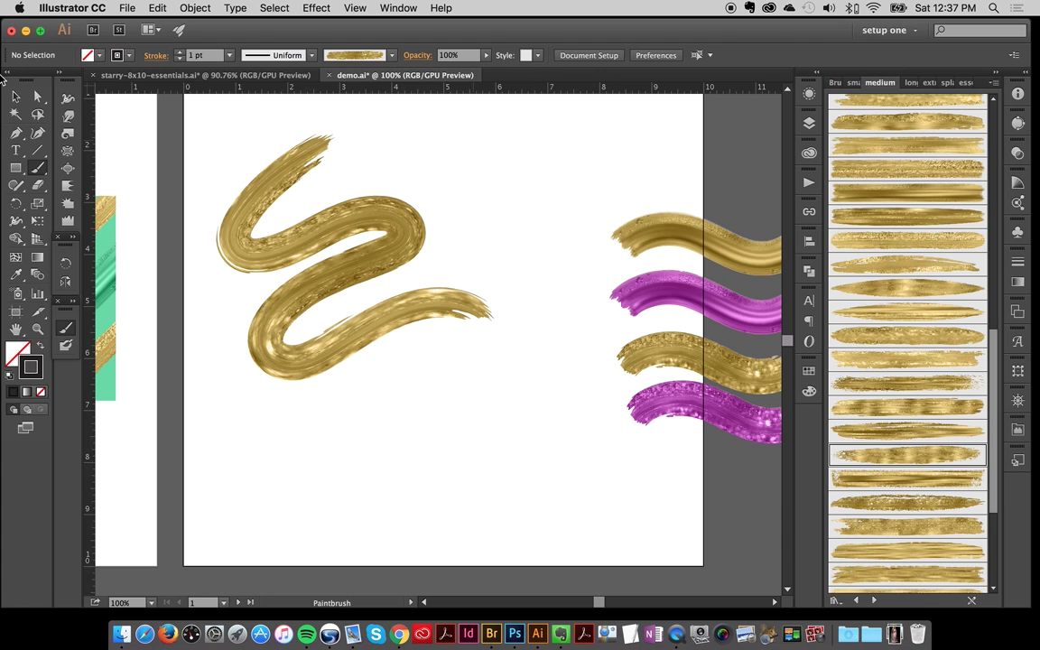
click(14, 95)
mouse_move(271, 187)
mouse_down()
mouse_move(337, 232)
mouse_move(353, 285)
mouse_up()
key(super+z)
key(super+z)
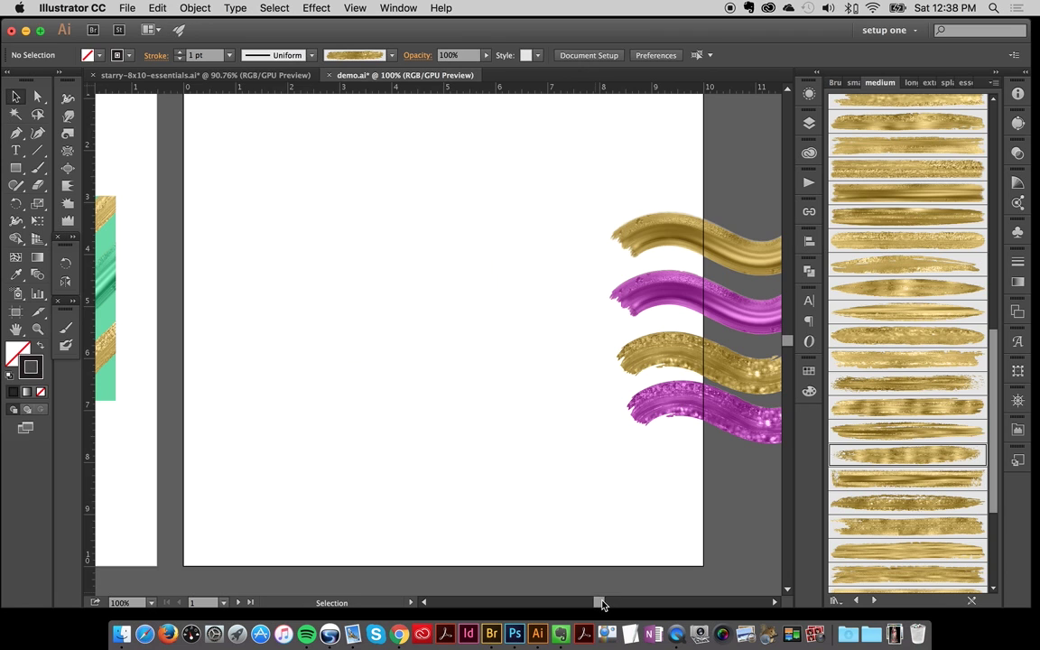
drag(598, 602, 585, 602)
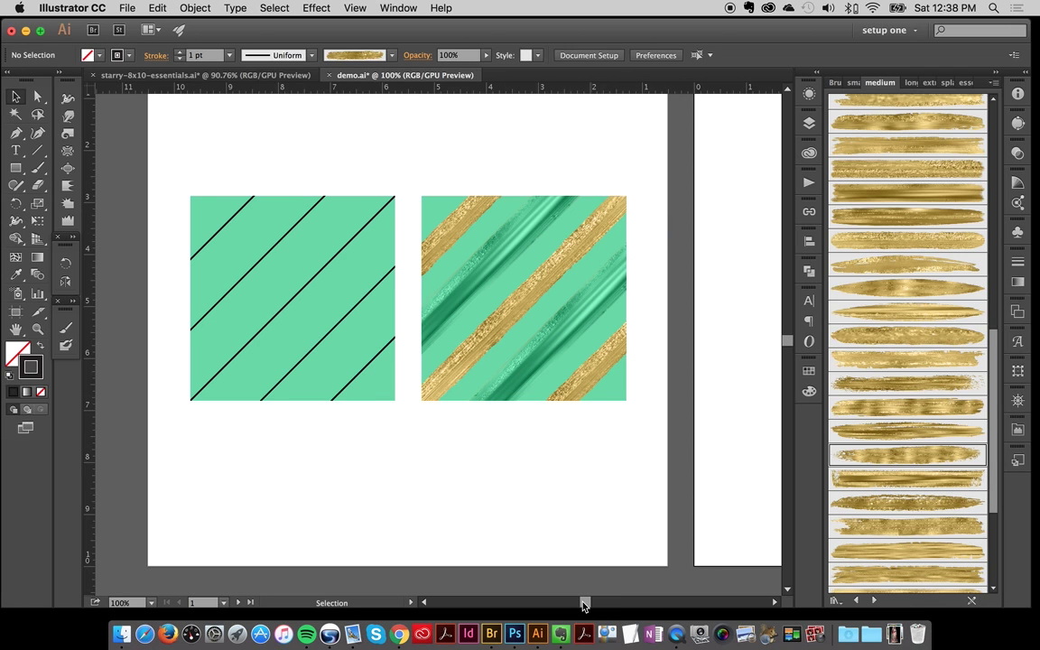
drag(584, 600, 600, 603)
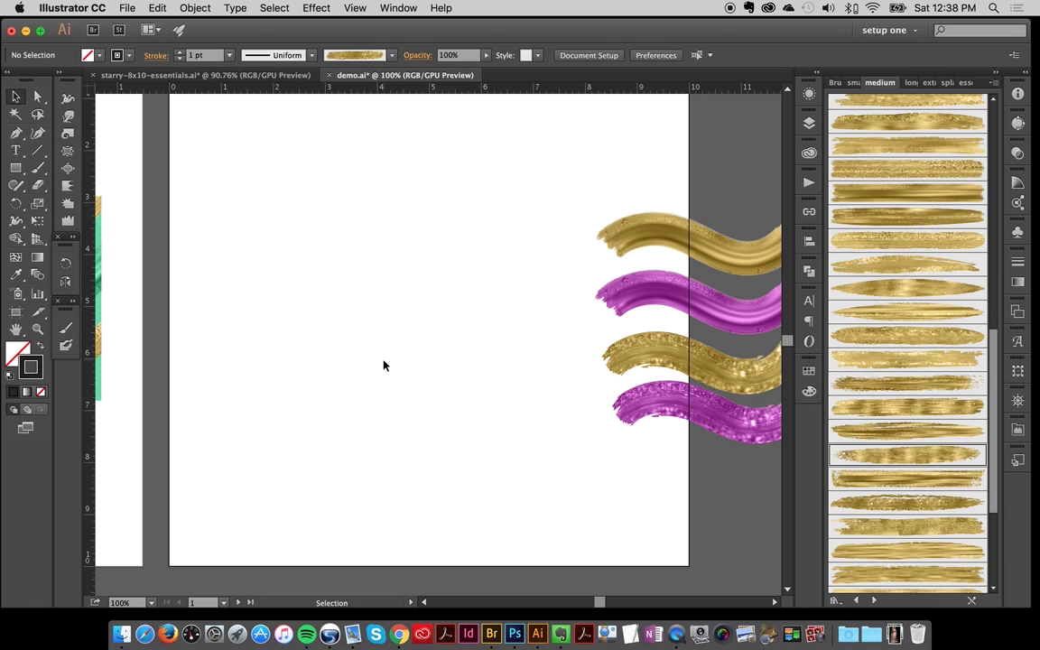
Step: Paint a short vertical gold stroke and widen its middle with the Width tool into an oval
click(37, 168)
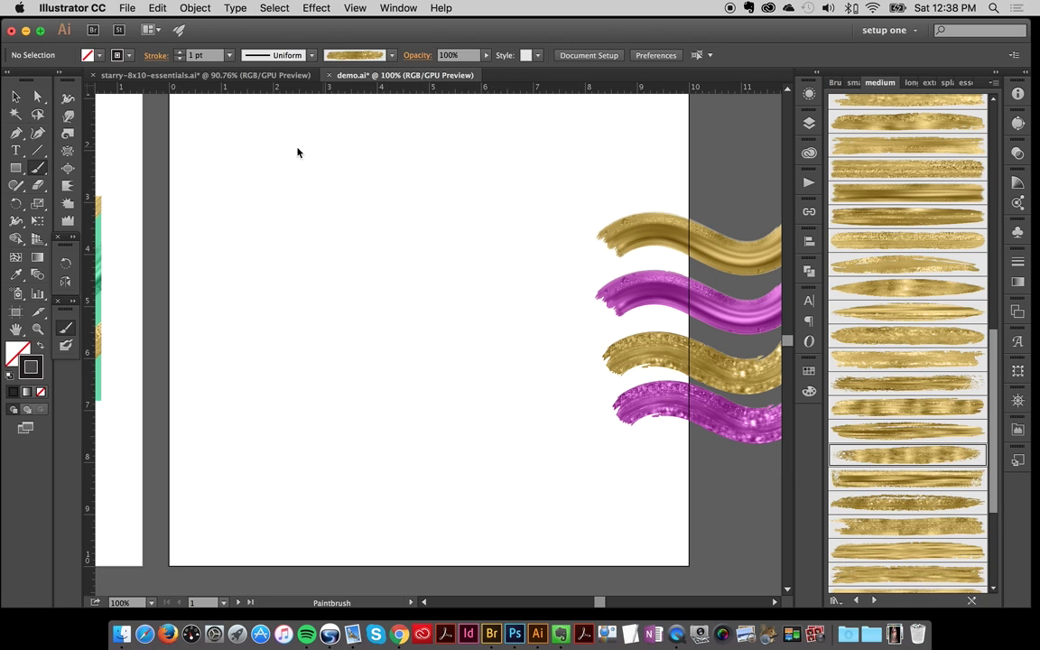
click(15, 96)
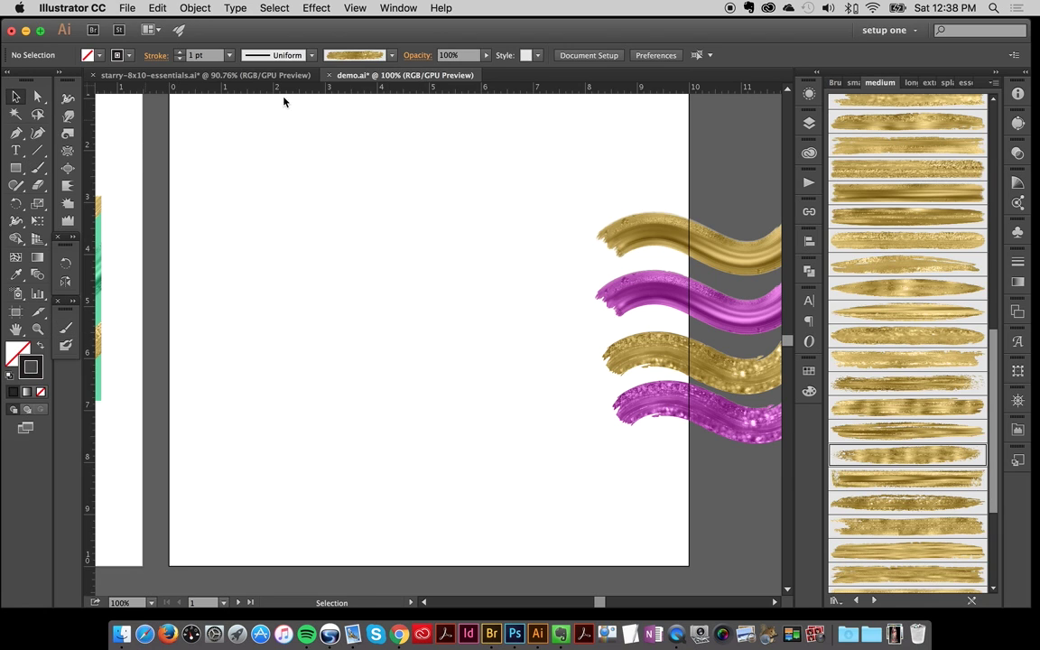
click(650, 233)
click(502, 199)
key(b)
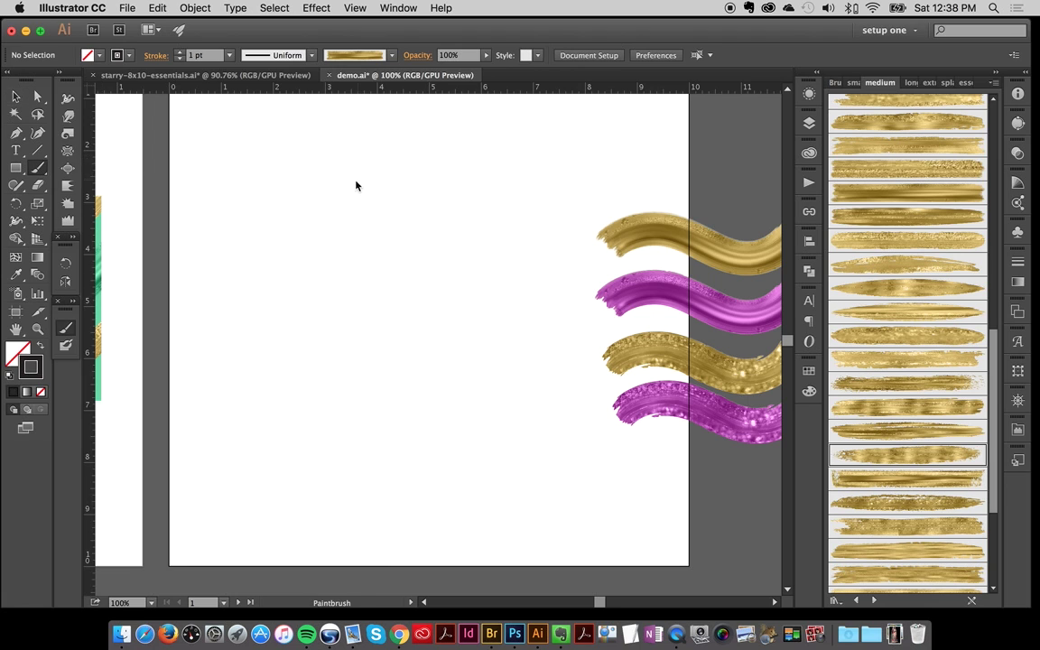
drag(364, 145, 353, 340)
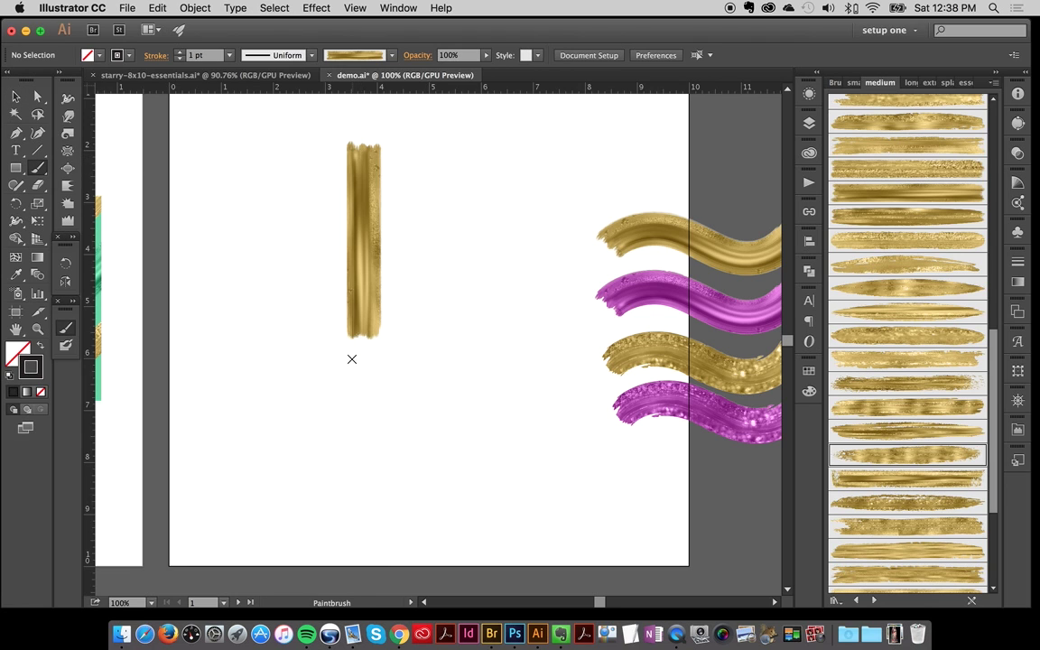
key(v)
click(68, 97)
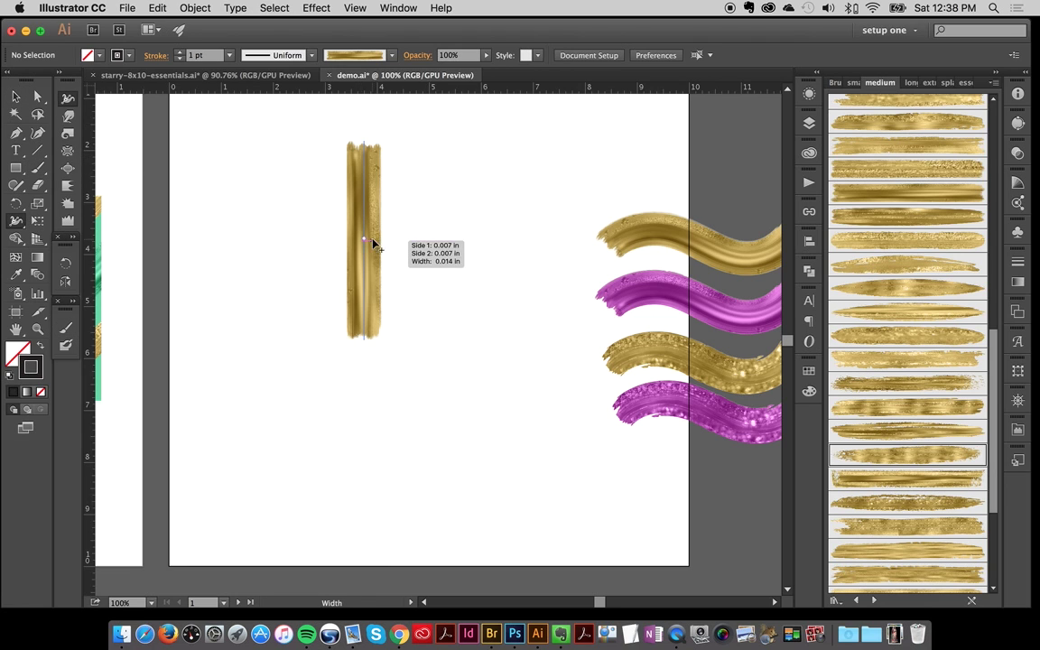
drag(395, 239, 439, 237)
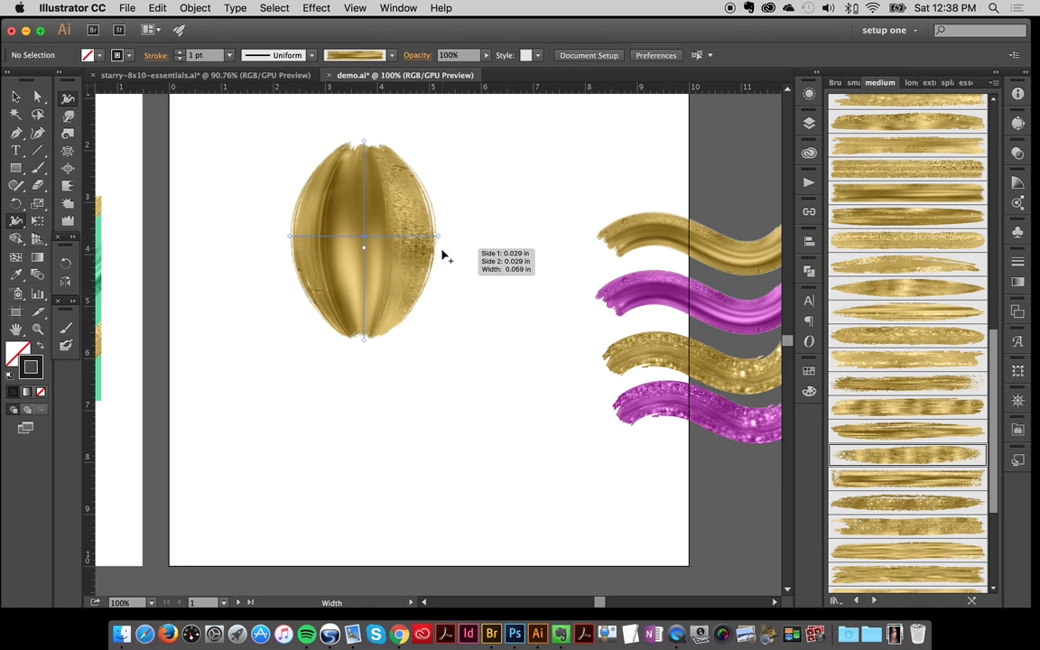
Step: Rotate-copy the petal 60° around its bottom point and repeat to form six petals
click(16, 96)
drag(376, 271, 396, 261)
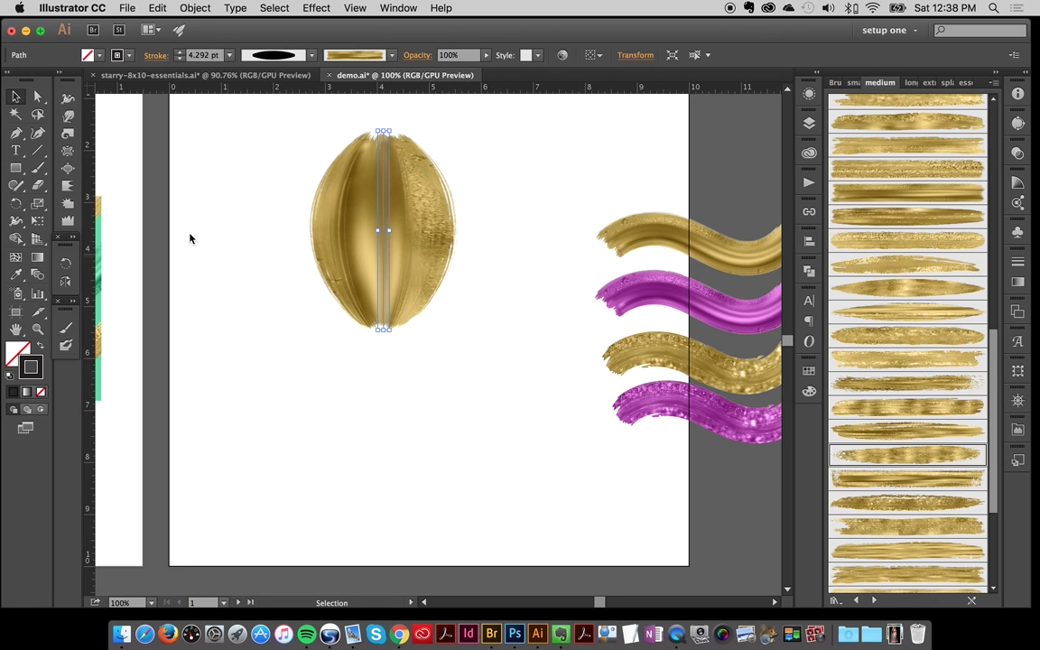
click(67, 261)
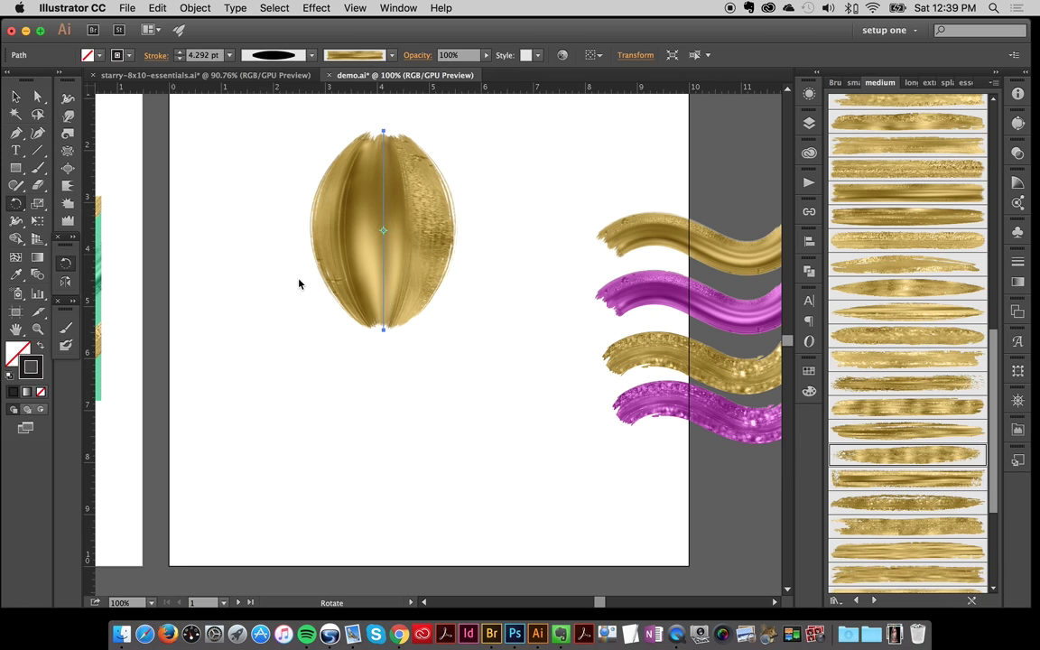
alt+click(382, 328)
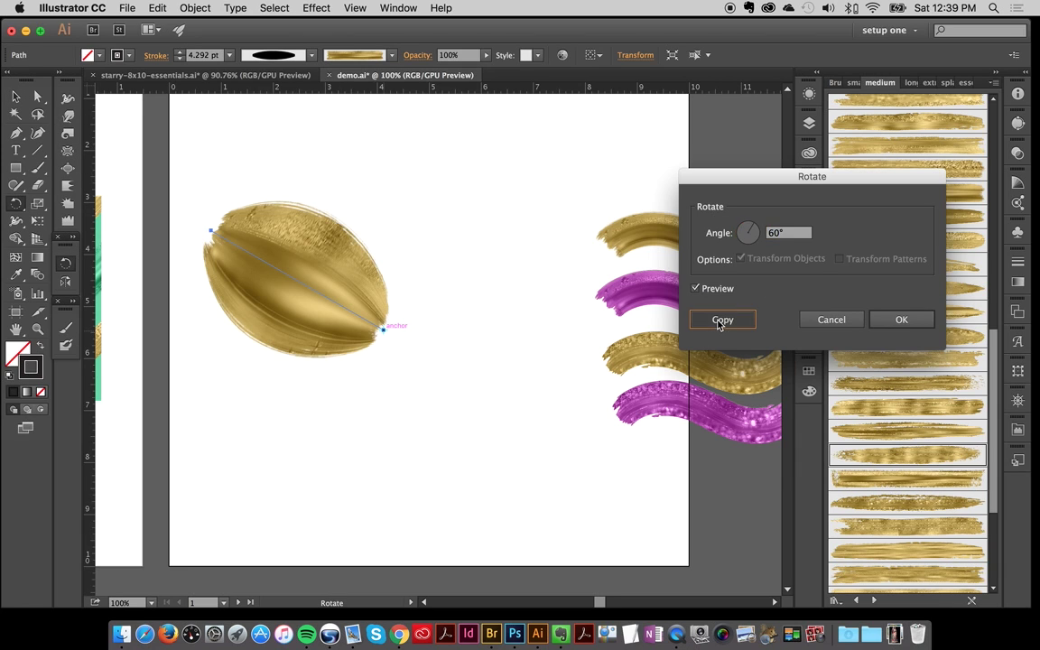
click(721, 322)
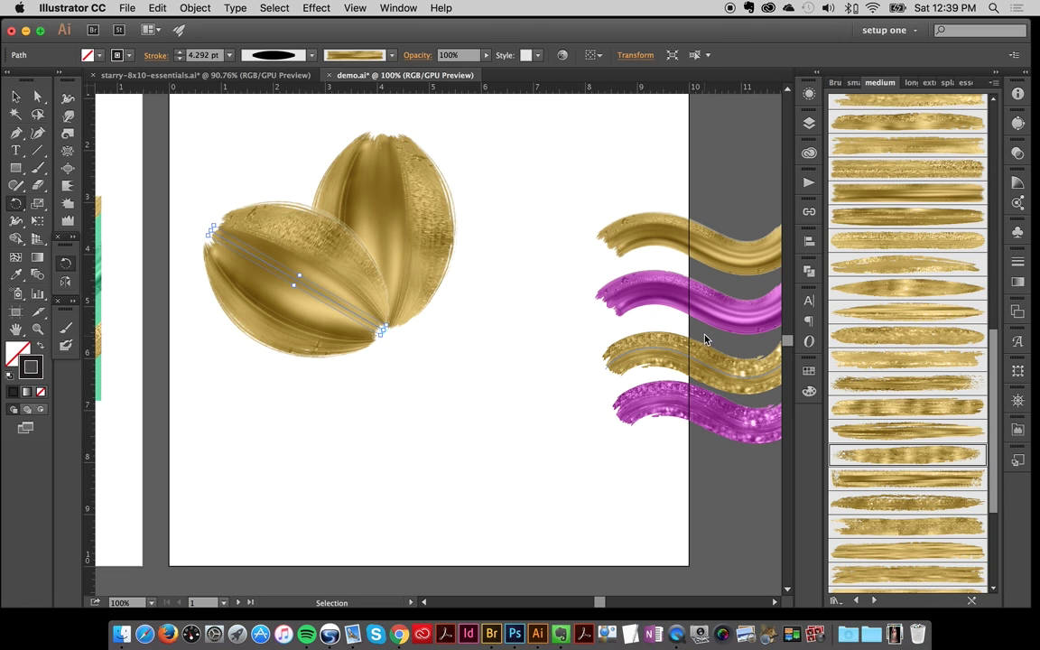
key(super+d)
key(super+d)
key(super+d)
key(super+d)
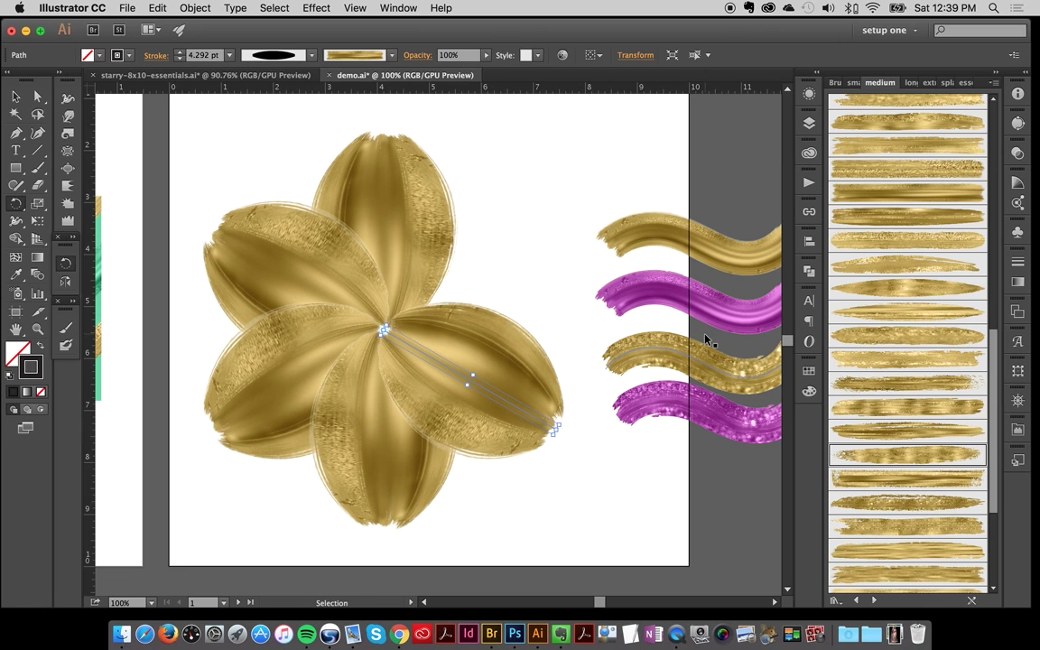
key(v)
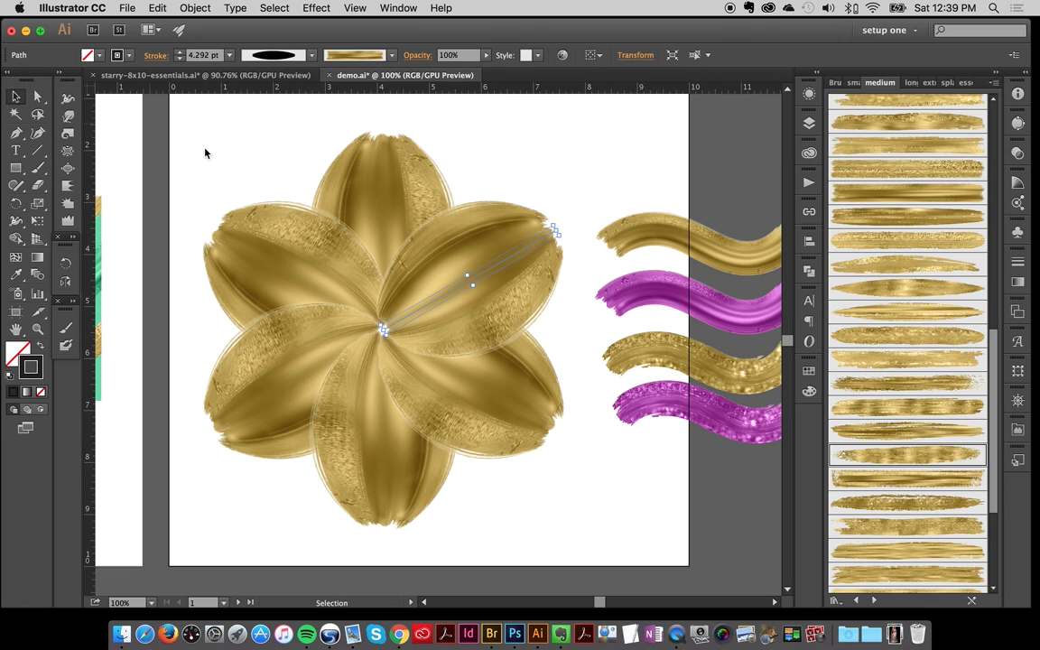
drag(200, 127, 521, 517)
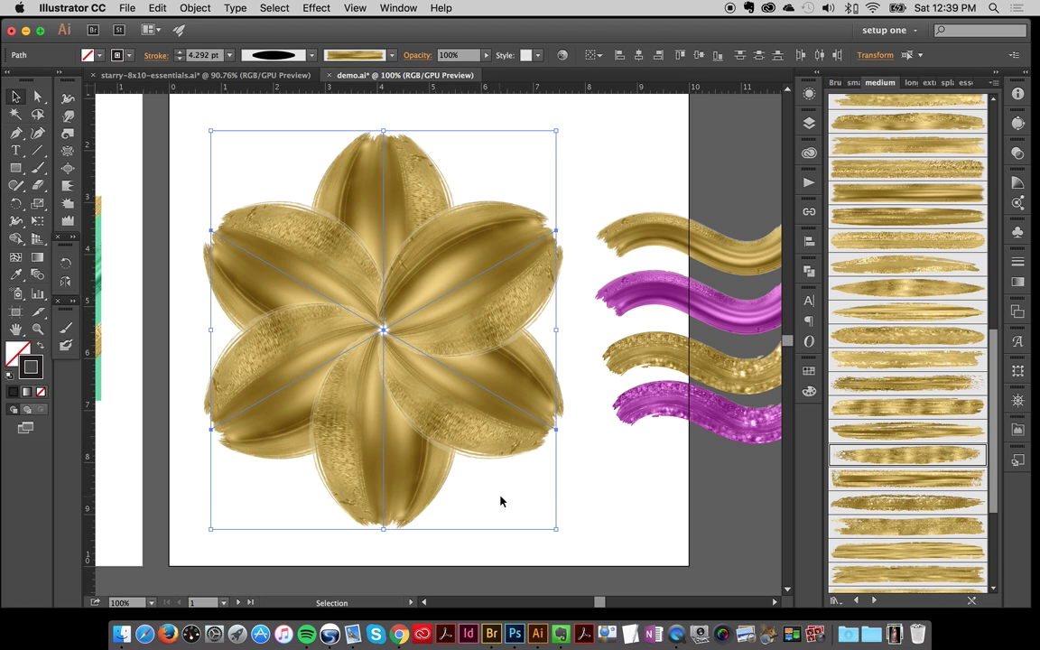
click(594, 494)
Step: In Photoshop, paste the flower above Layer 5 as a smart object, scaled to about 83%
click(514, 634)
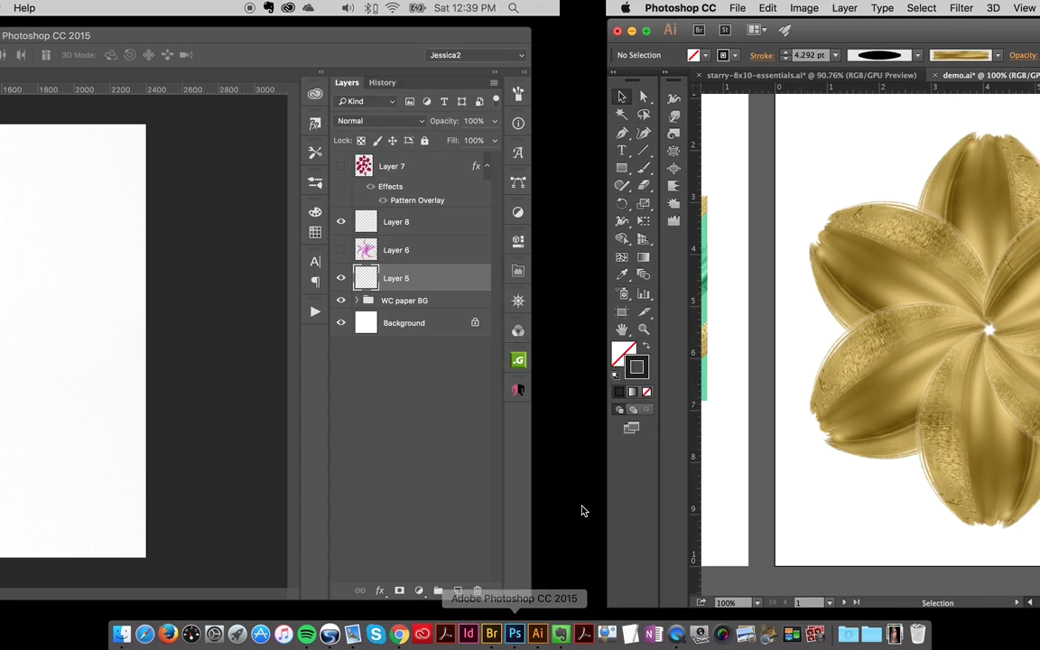
click(880, 222)
click(889, 250)
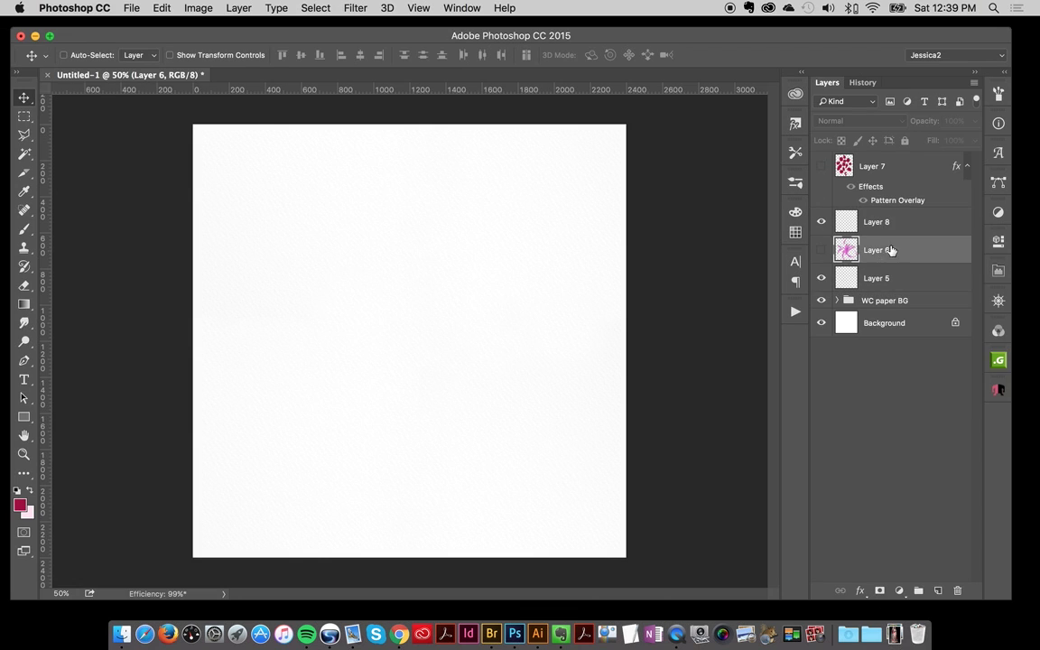
click(882, 279)
key(super+v)
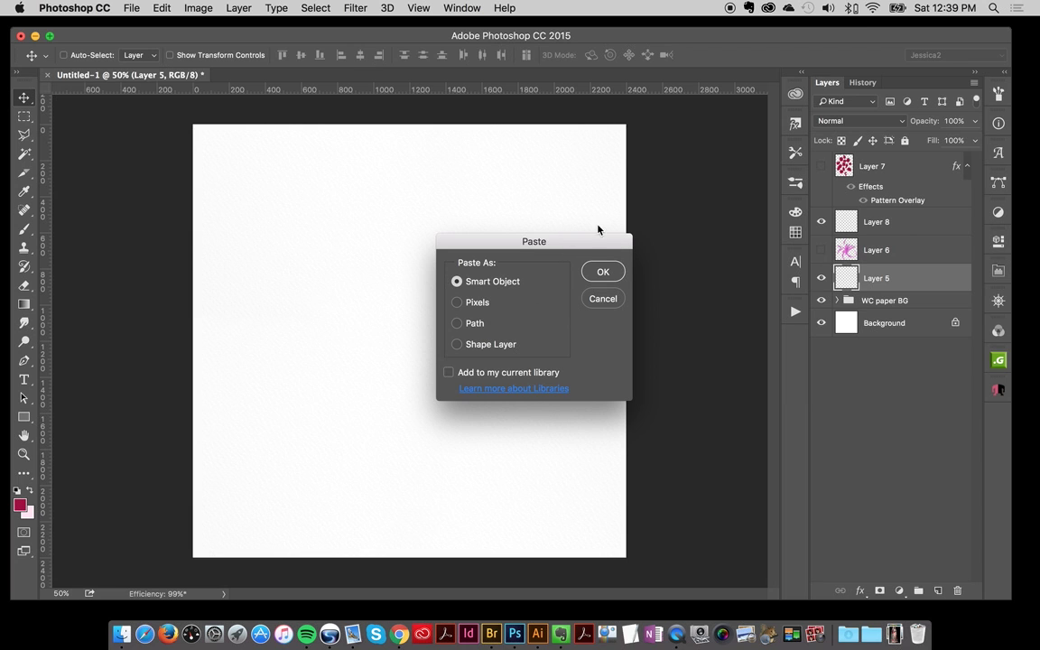
click(603, 270)
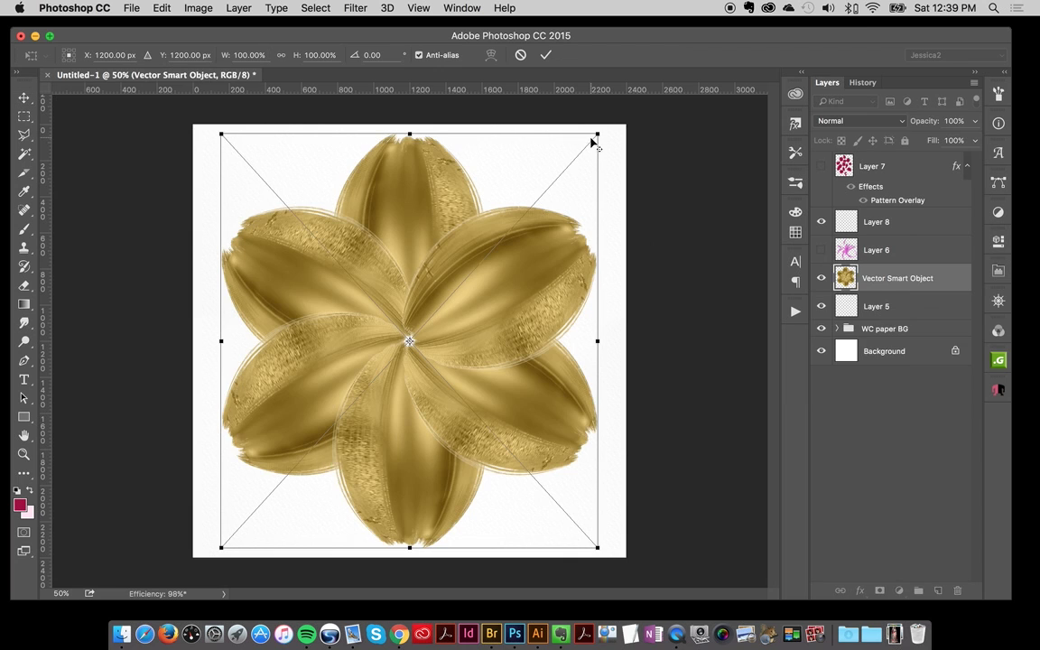
drag(595, 139, 566, 169)
key(Return)
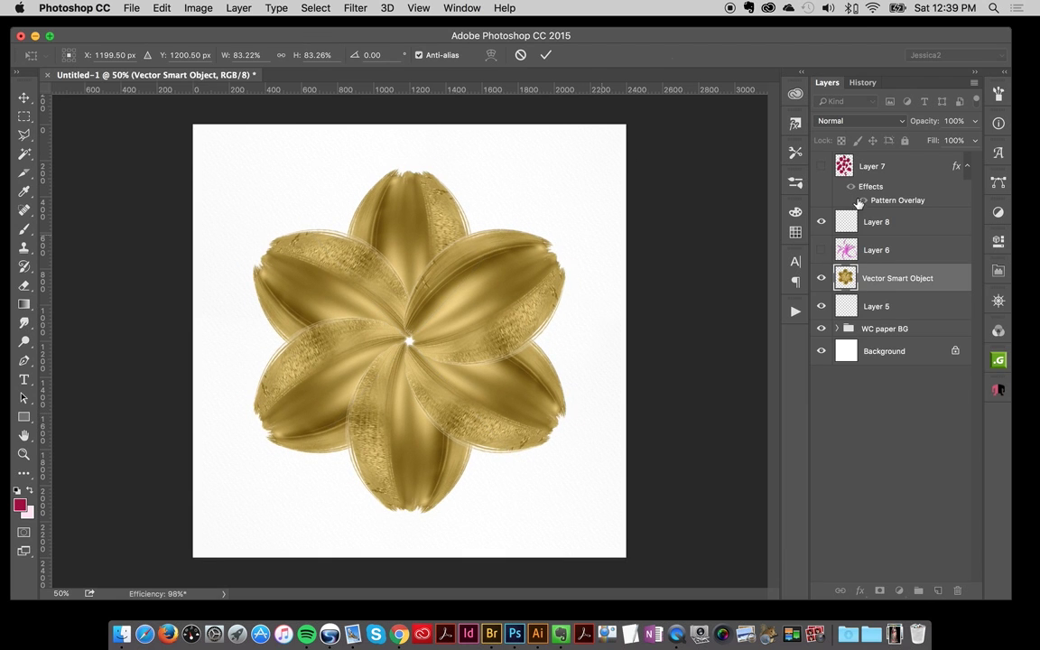
Step: Apply the 'Change the Color' layer style to the flower
click(793, 127)
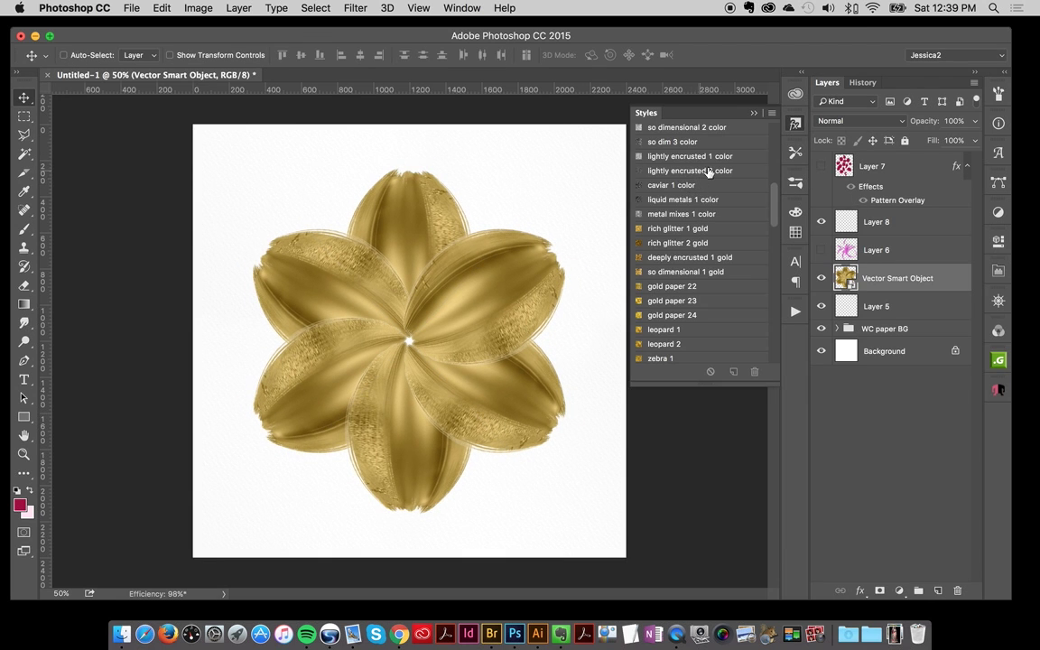
drag(774, 192, 773, 126)
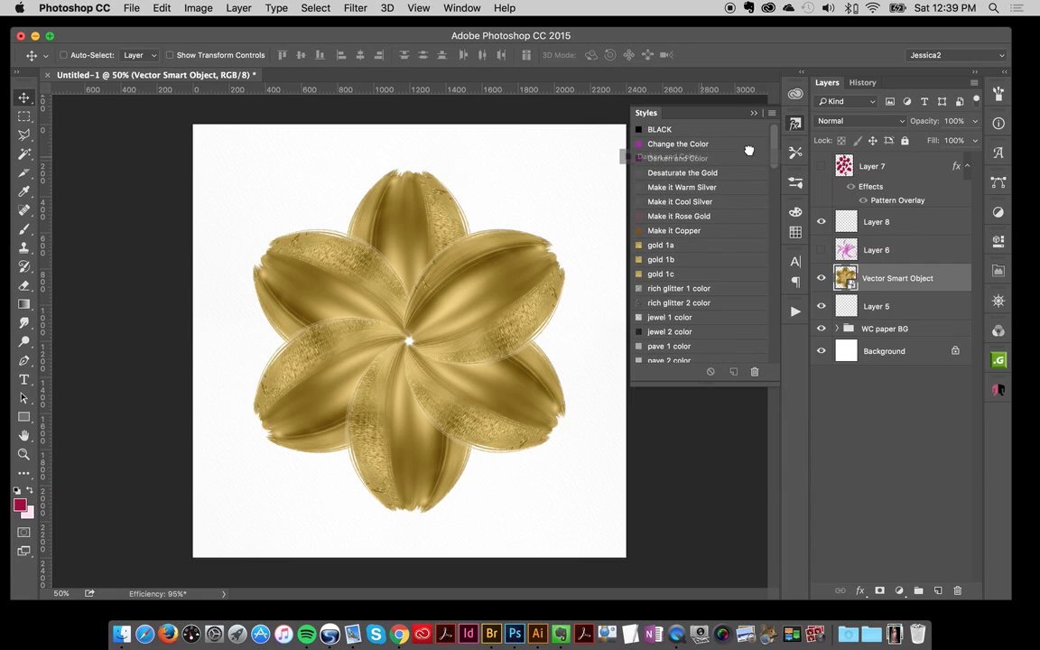
click(673, 144)
Step: Turn off the second Color Overlay and set the third overlay to 19% opacity
double_click(889, 313)
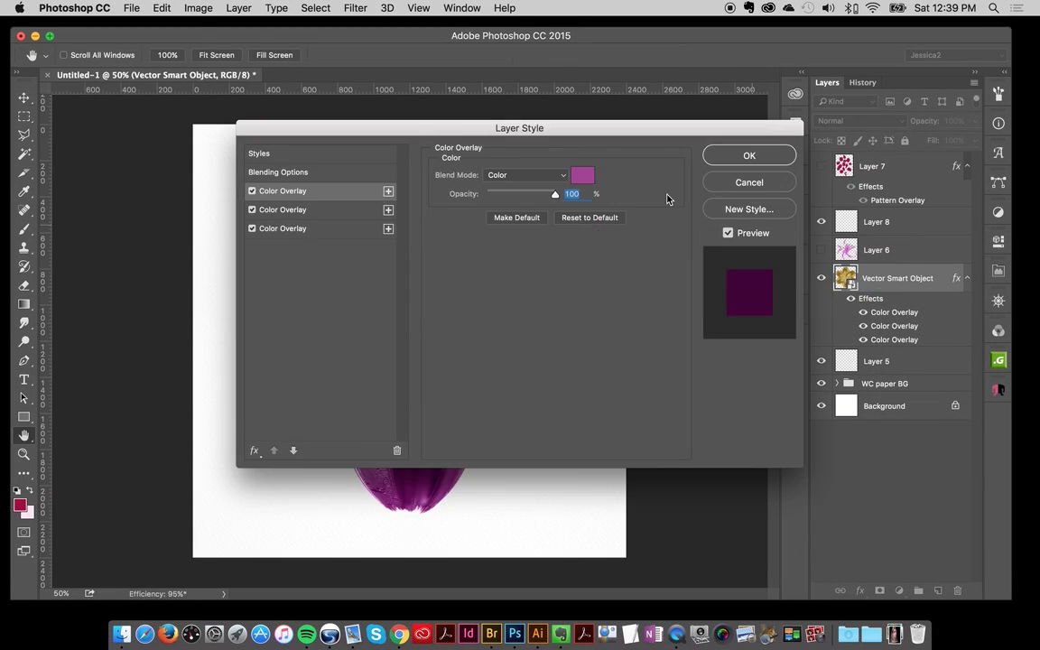
drag(482, 129, 885, 128)
click(695, 209)
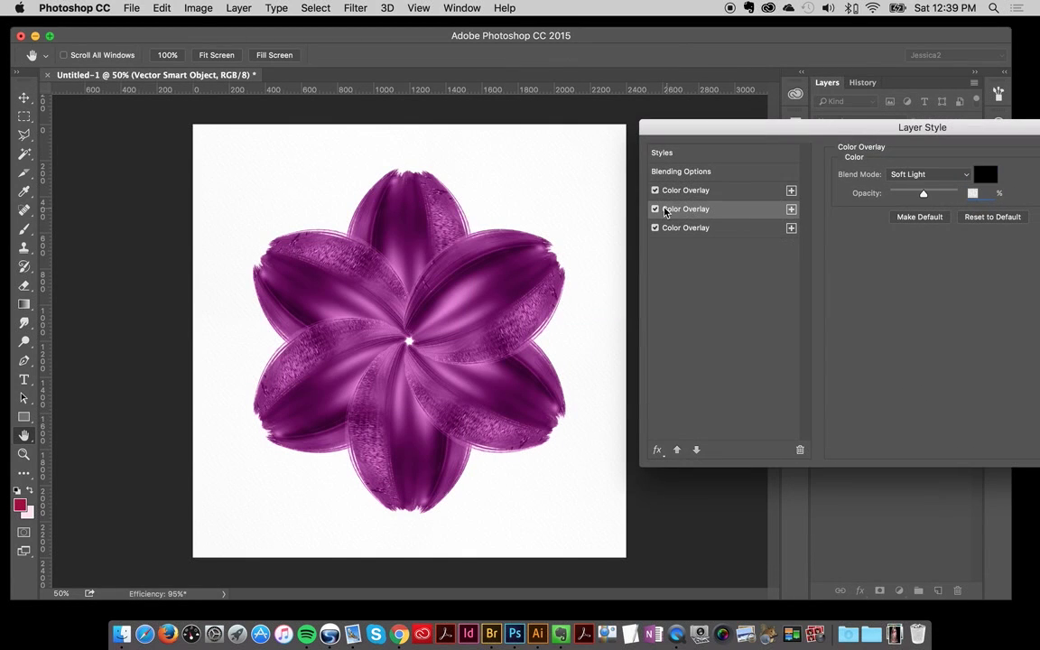
click(656, 209)
click(700, 229)
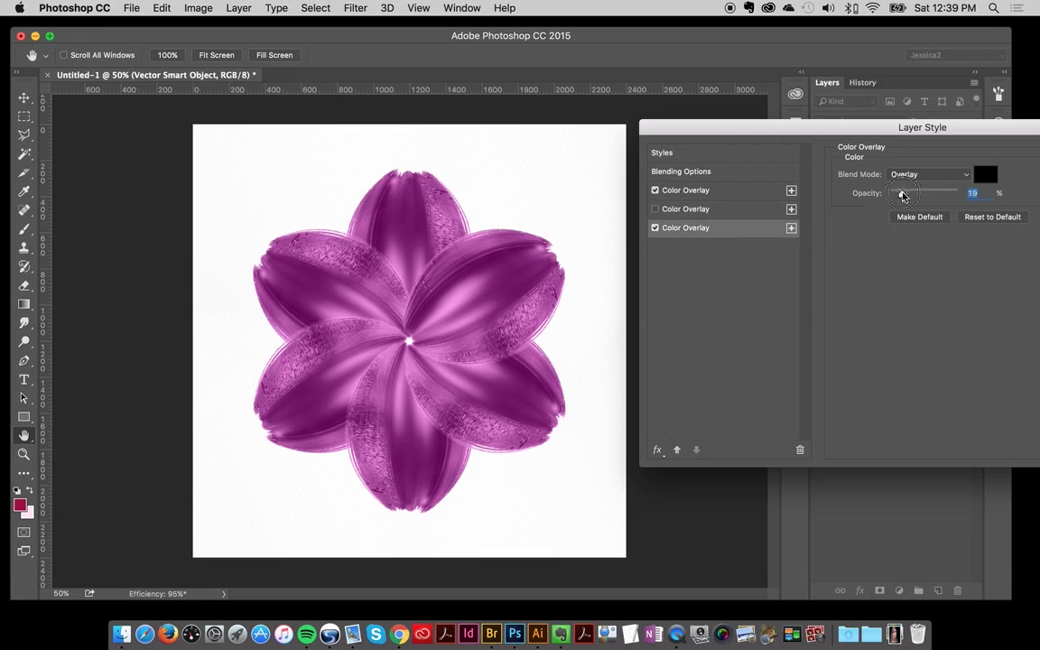
click(901, 194)
Step: Give the first Color Overlay a lighter bright pink and apply the effects
click(718, 190)
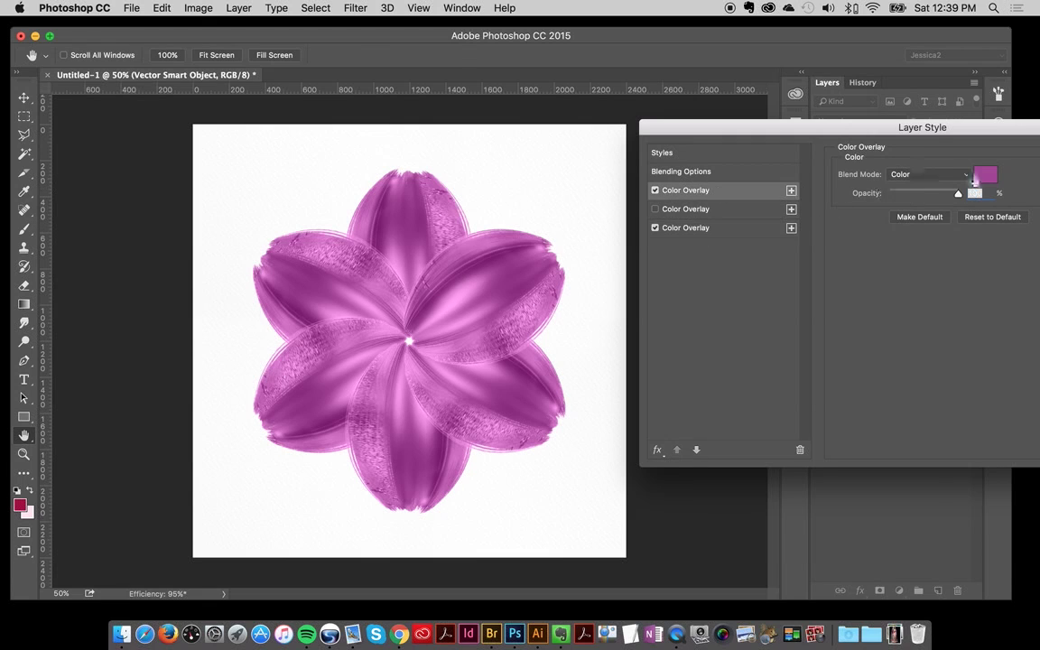
click(985, 175)
click(646, 319)
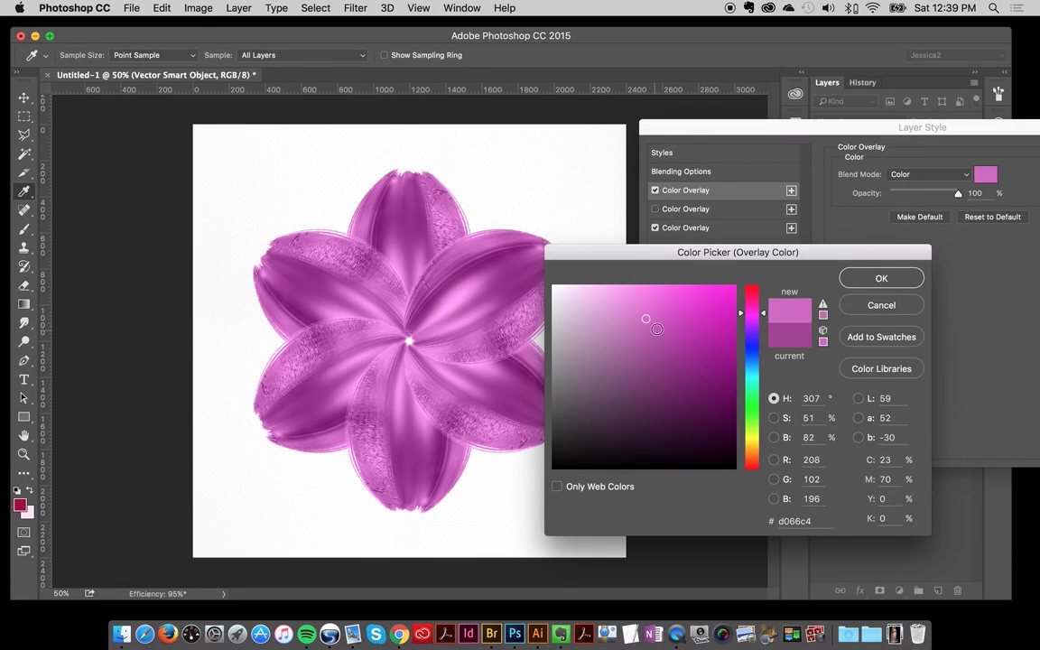
click(670, 316)
click(657, 317)
click(762, 314)
click(666, 314)
click(881, 278)
drag(906, 128, 820, 127)
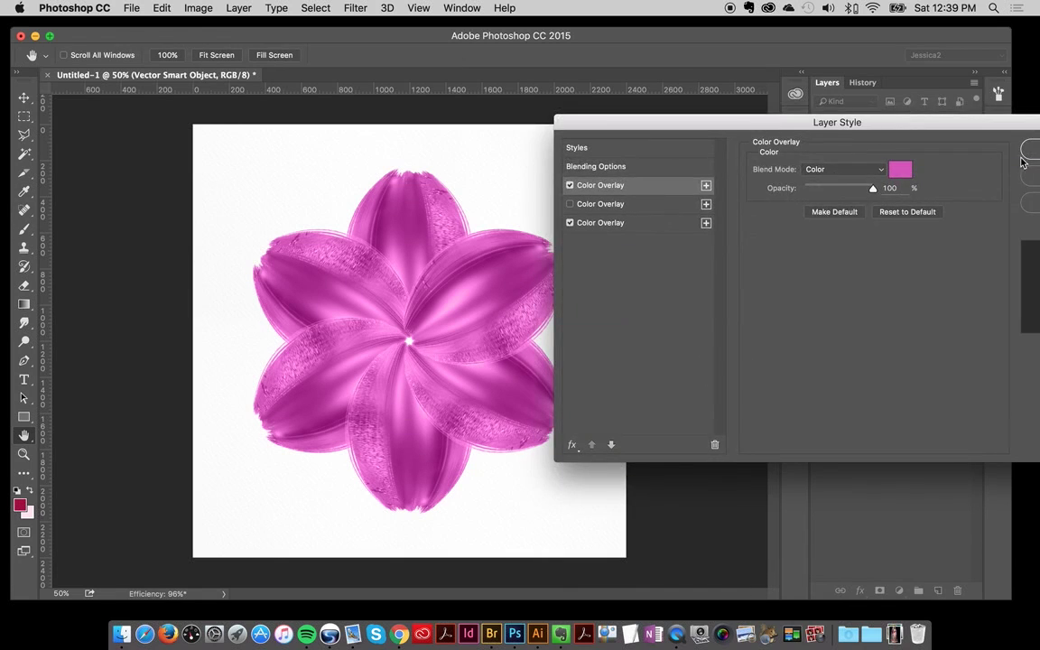
key(Return)
Step: On Layer 8, blend the pink petals with a size-70 Mixer Brush and show Layer 7's gold stamens
click(872, 223)
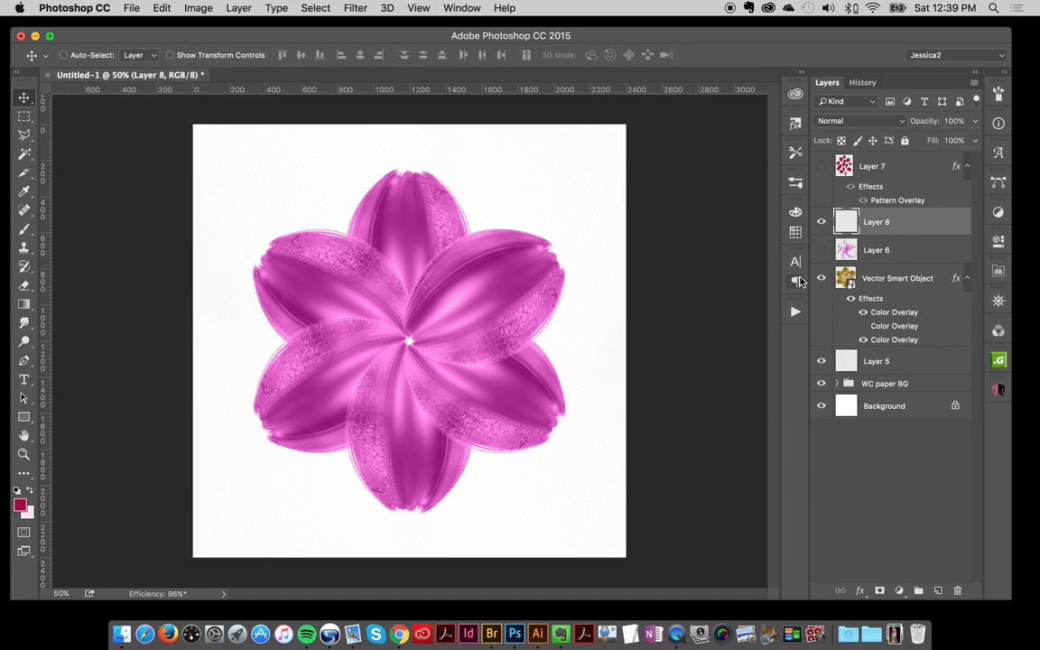
click(25, 230)
mouse_move(25, 231)
mouse_down()
mouse_move(75, 232)
mouse_move(88, 271)
mouse_up()
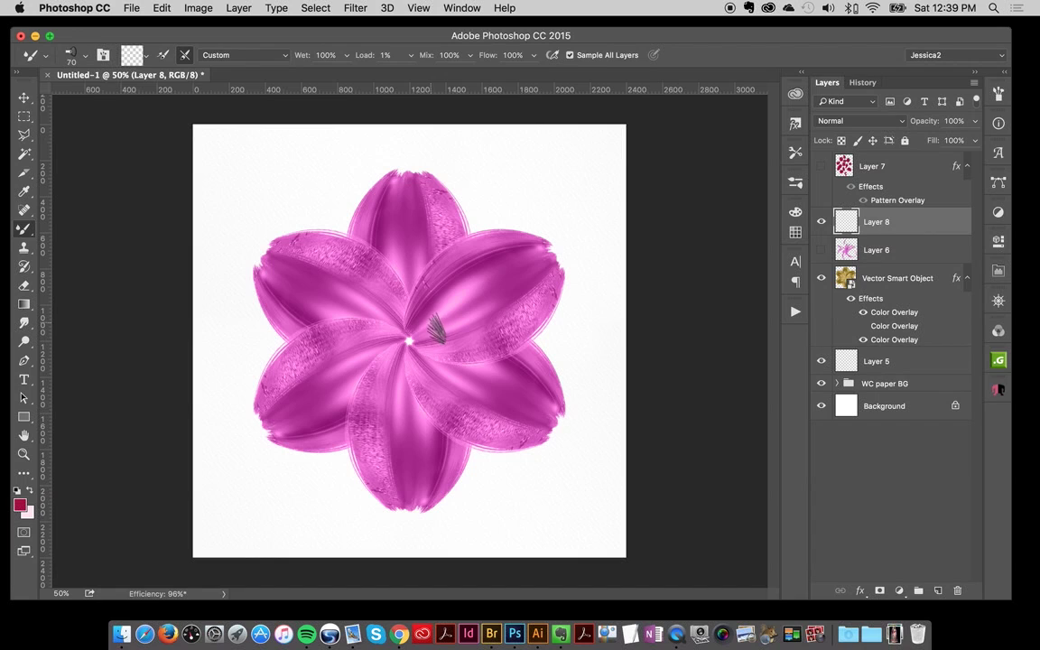
key(bracketright)
key(bracketright)
key(bracketleft)
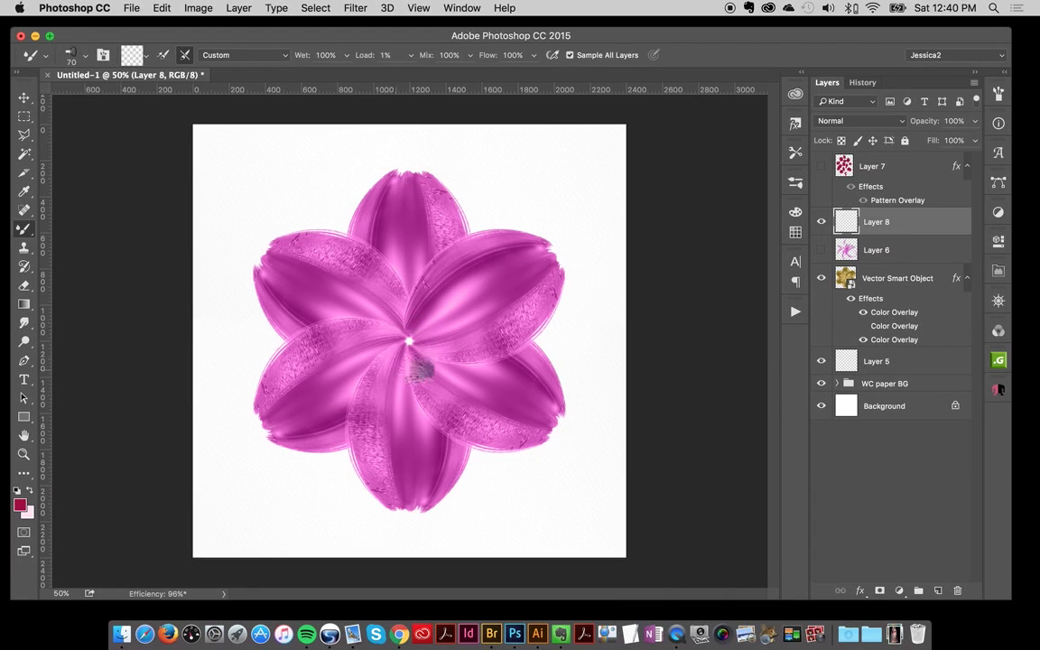
click(411, 341)
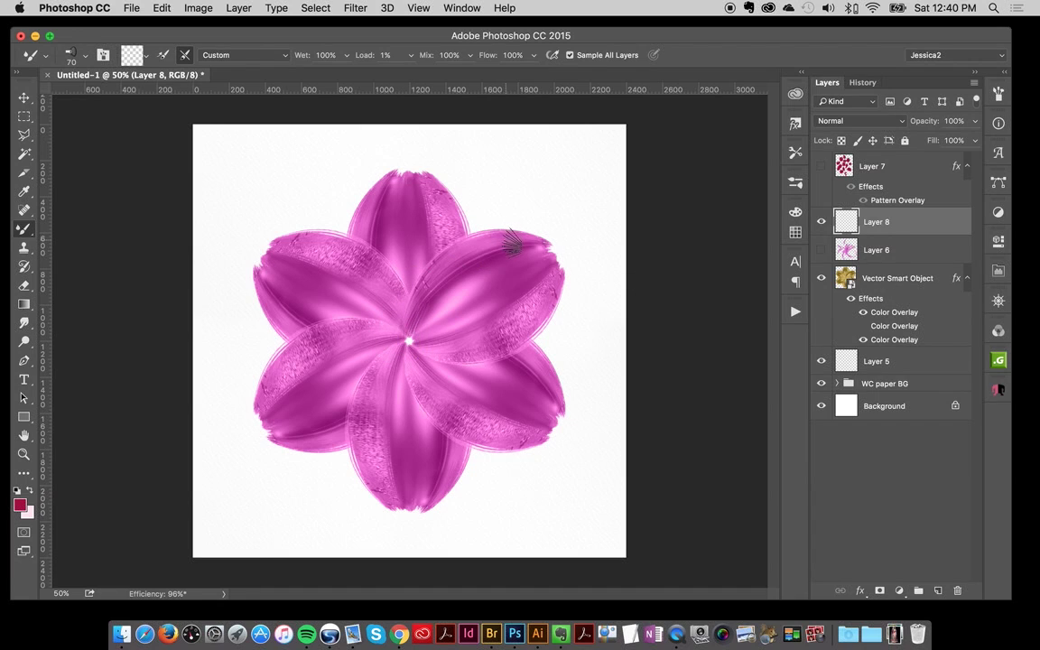
mouse_move(505, 239)
mouse_down()
mouse_move(469, 284)
mouse_move(413, 321)
mouse_up()
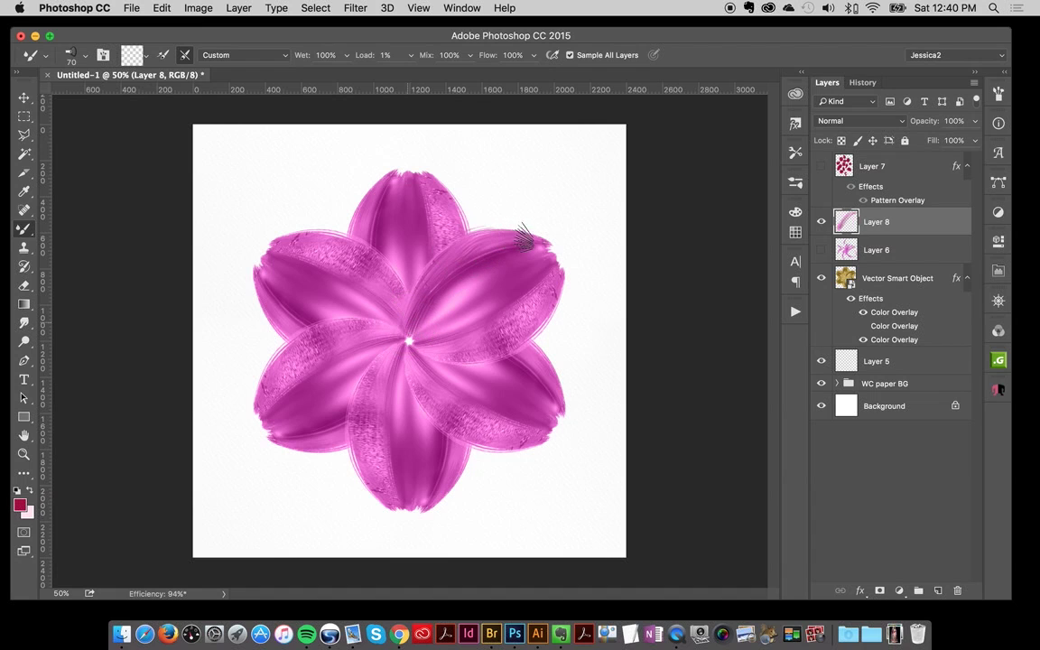
mouse_move(488, 343)
mouse_down()
mouse_move(404, 341)
mouse_move(492, 343)
mouse_move(542, 314)
mouse_move(585, 361)
mouse_move(524, 370)
mouse_move(517, 361)
mouse_move(560, 396)
mouse_move(562, 421)
mouse_move(471, 433)
mouse_move(414, 352)
mouse_move(443, 426)
mouse_move(501, 443)
mouse_move(409, 342)
mouse_move(462, 444)
mouse_move(519, 461)
mouse_move(447, 439)
mouse_move(374, 386)
mouse_move(402, 359)
mouse_move(356, 413)
mouse_move(402, 510)
mouse_move(388, 467)
mouse_move(333, 381)
mouse_move(391, 334)
mouse_move(329, 326)
mouse_move(271, 359)
mouse_move(268, 440)
mouse_move(282, 391)
mouse_move(373, 341)
mouse_move(362, 258)
mouse_move(404, 287)
mouse_move(290, 242)
mouse_move(259, 321)
mouse_move(276, 311)
mouse_move(271, 291)
mouse_move(406, 334)
mouse_move(268, 260)
mouse_move(368, 329)
mouse_move(407, 342)
mouse_move(424, 222)
mouse_move(407, 191)
mouse_move(424, 293)
mouse_up()
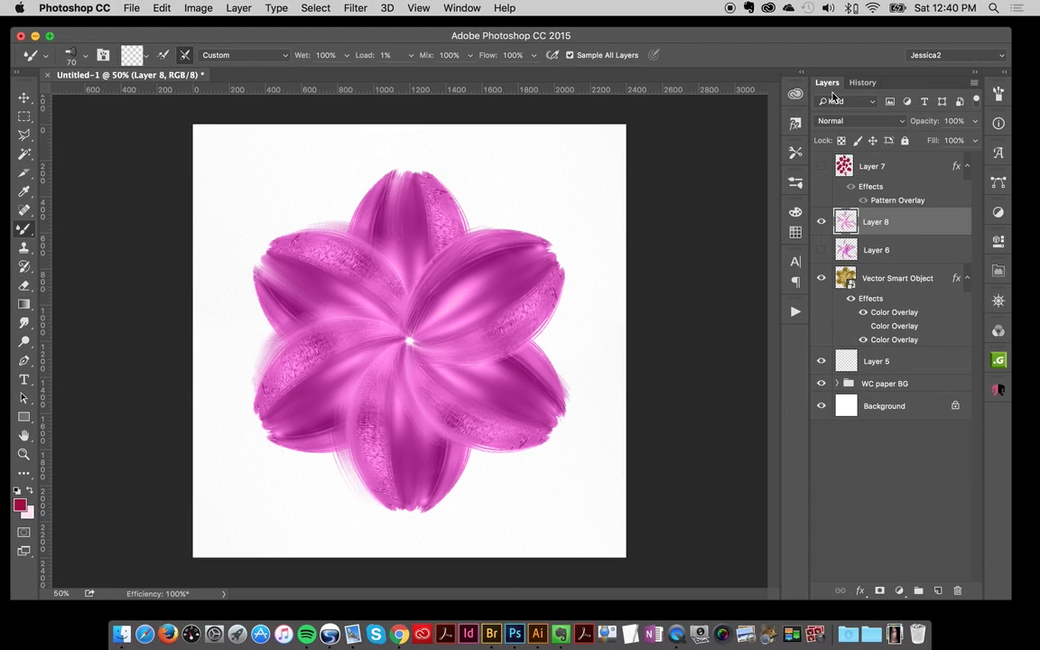
click(821, 167)
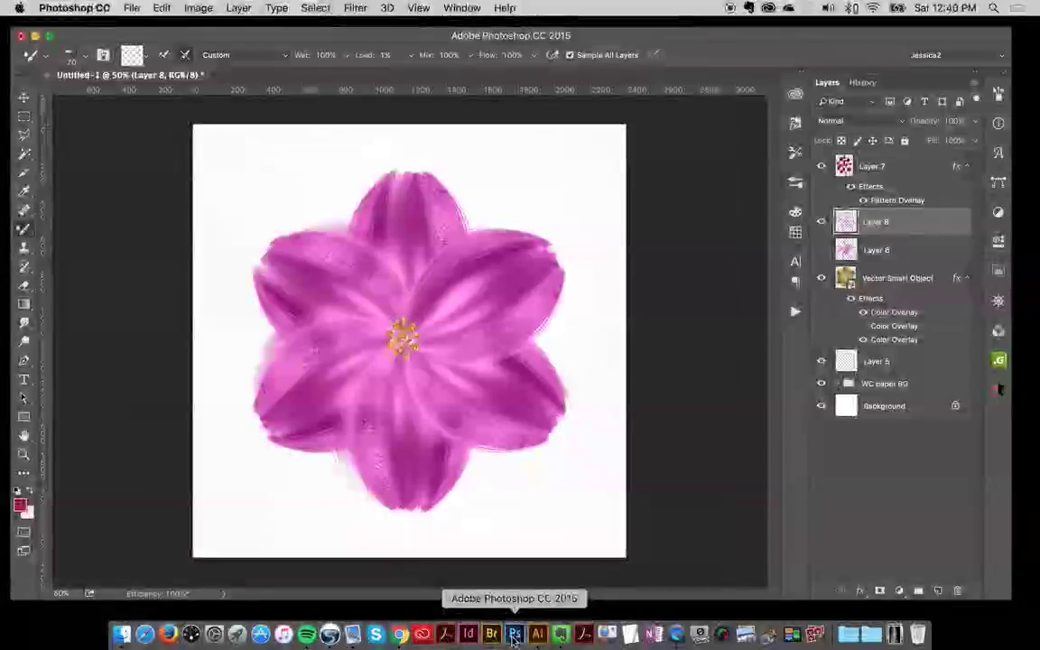
Step: Switch from Photoshop back to Adobe Illustrator CC via its Dock icon
click(537, 636)
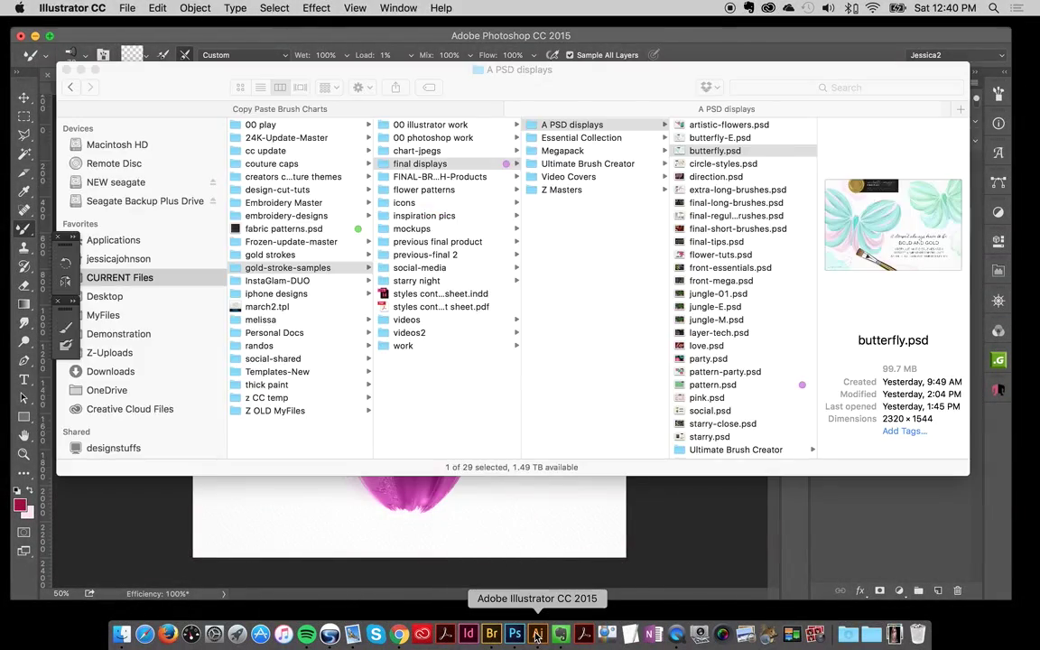